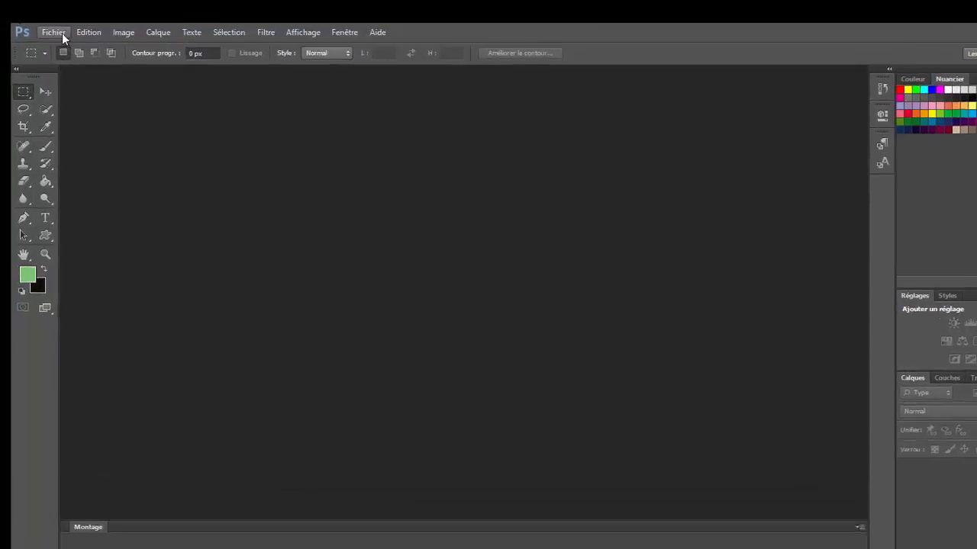
# - Create a new 700 x 700 pixel document in 8-bit RGB mode with a white background
pyautogui.click(39, 8)
pyautogui.click(95, 98)
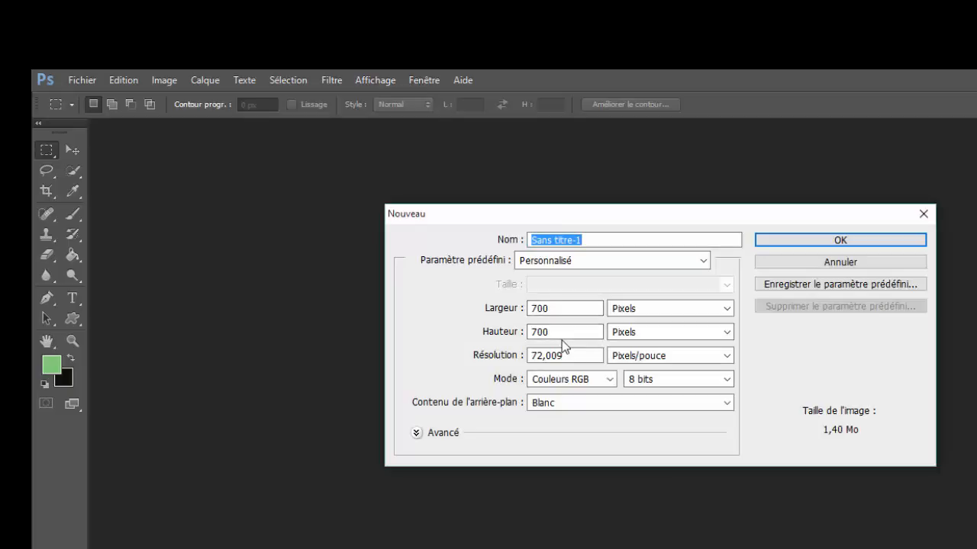
pyautogui.click(833, 240)
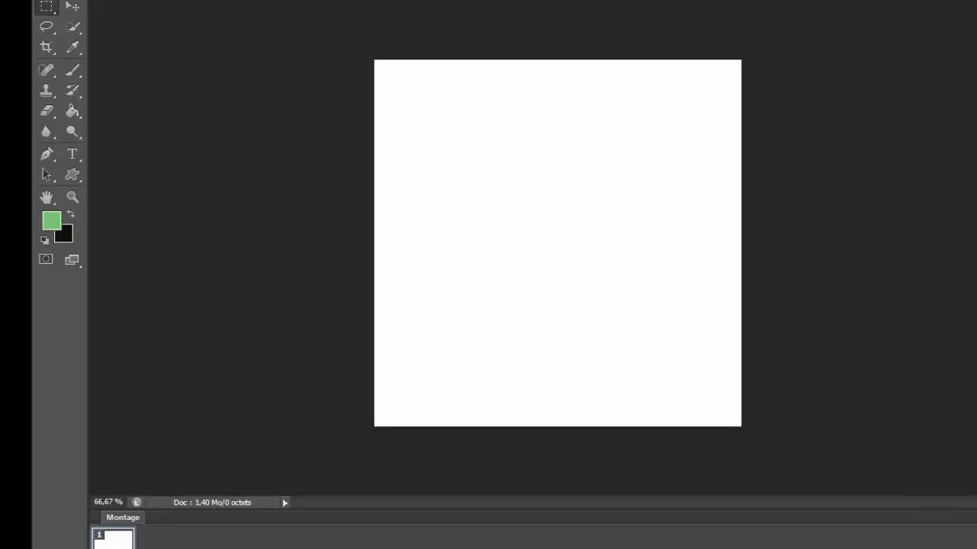
# - Import the image "argent" from the Images folder into the blank document
pyautogui.click(78, 0)
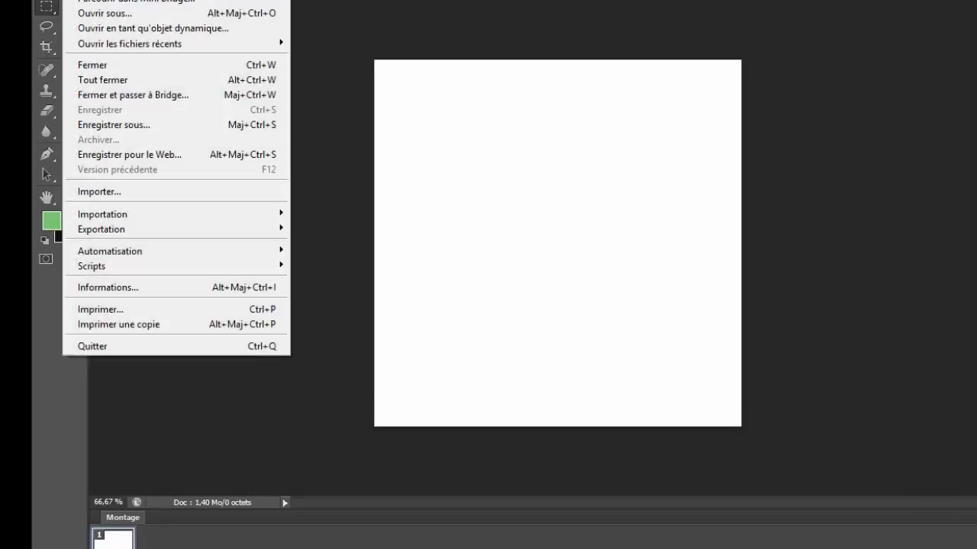
pyautogui.click(103, 192)
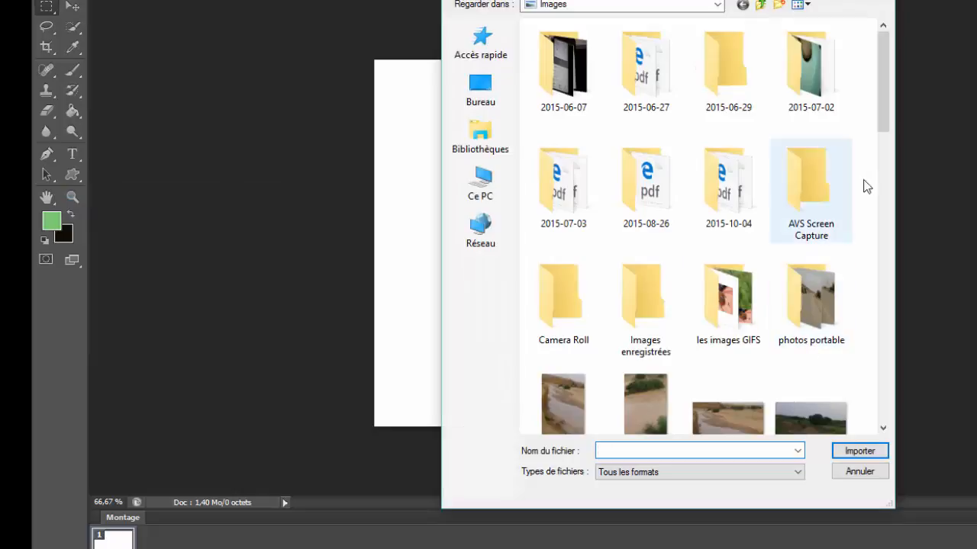
pyautogui.moveTo(885, 114); pyautogui.dragTo(900, 203)
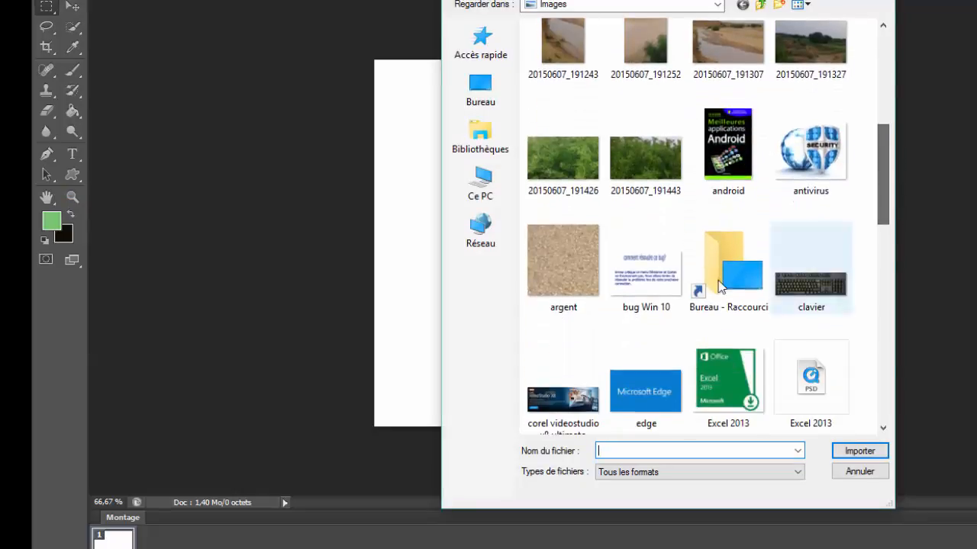
pyautogui.click(559, 279)
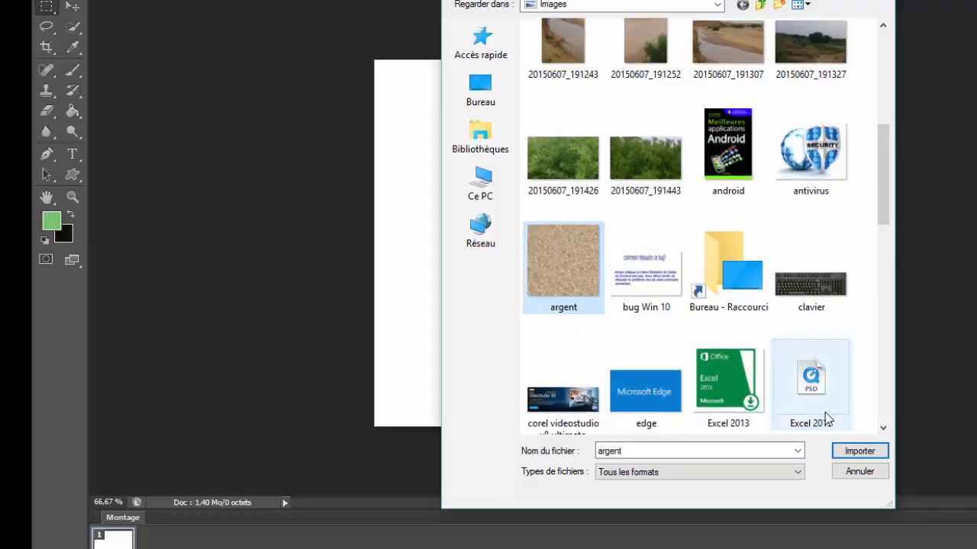
pyautogui.click(856, 450)
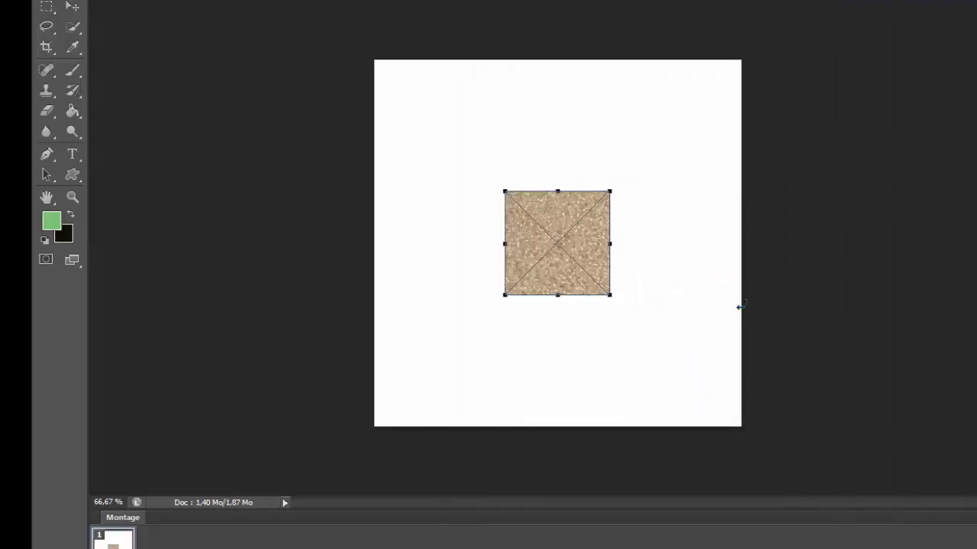
# - Stretch the imported argent texture to all four canvas edges and commit the placement
pyautogui.moveTo(556, 189); pyautogui.dragTo(556, 40)
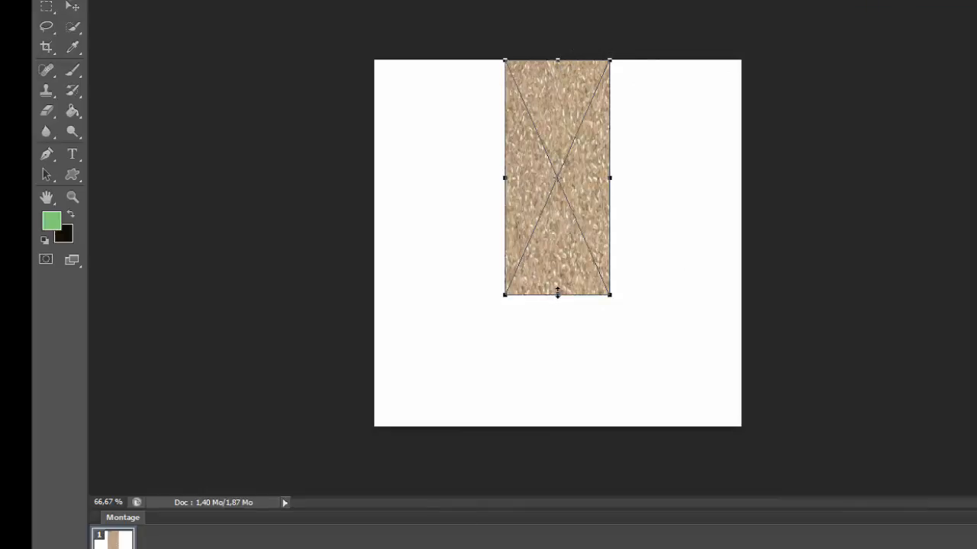
pyautogui.moveTo(555, 295); pyautogui.dragTo(558, 425)
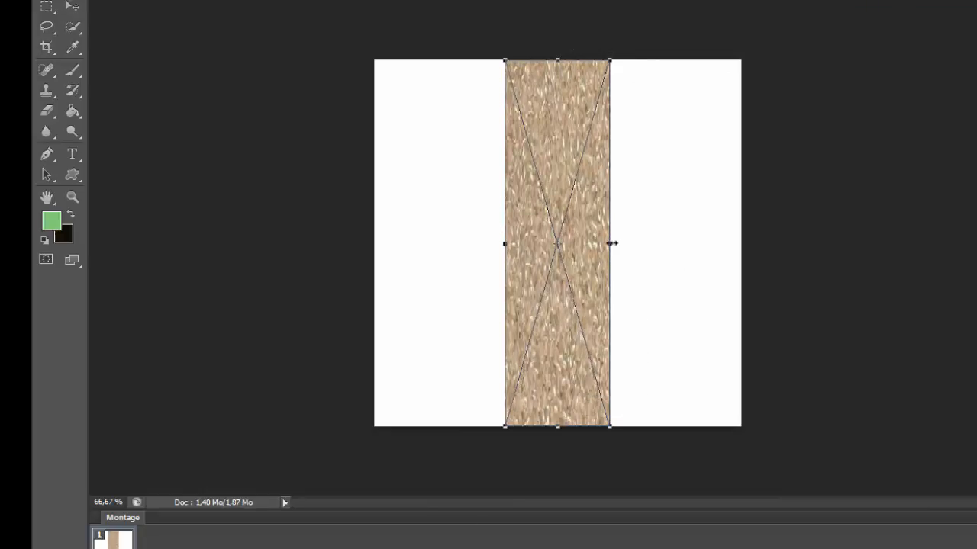
pyautogui.moveTo(610, 244); pyautogui.dragTo(738, 243)
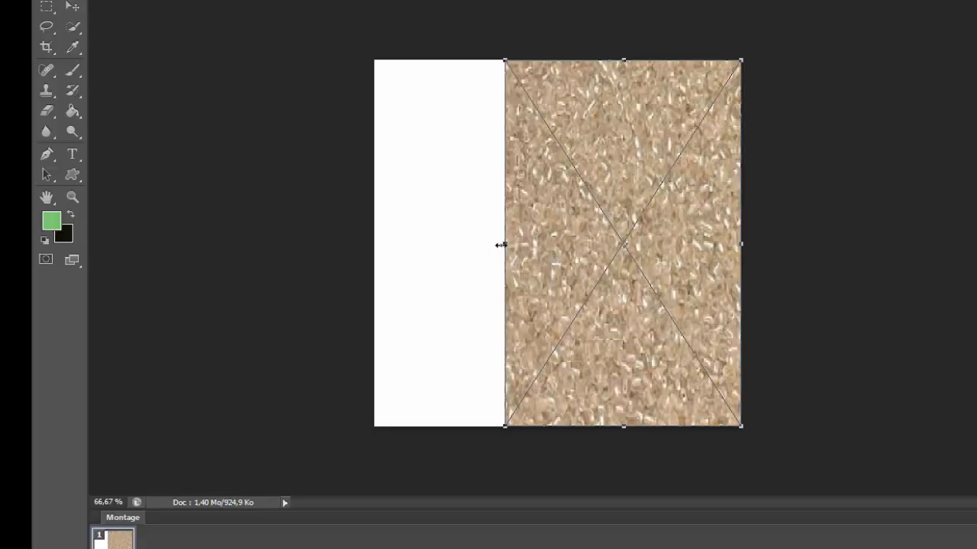
pyautogui.moveTo(502, 245); pyautogui.dragTo(369, 248)
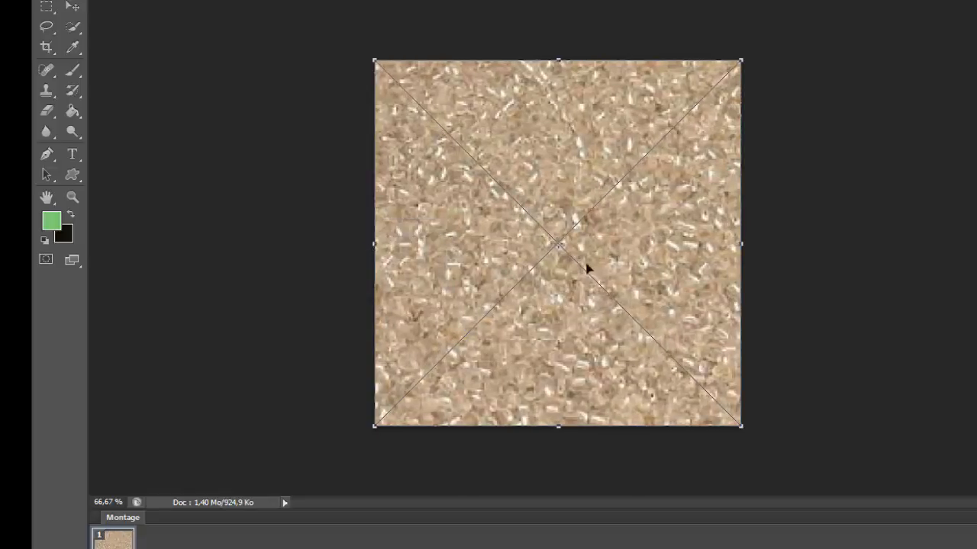
pyautogui.rightClick(597, 314)
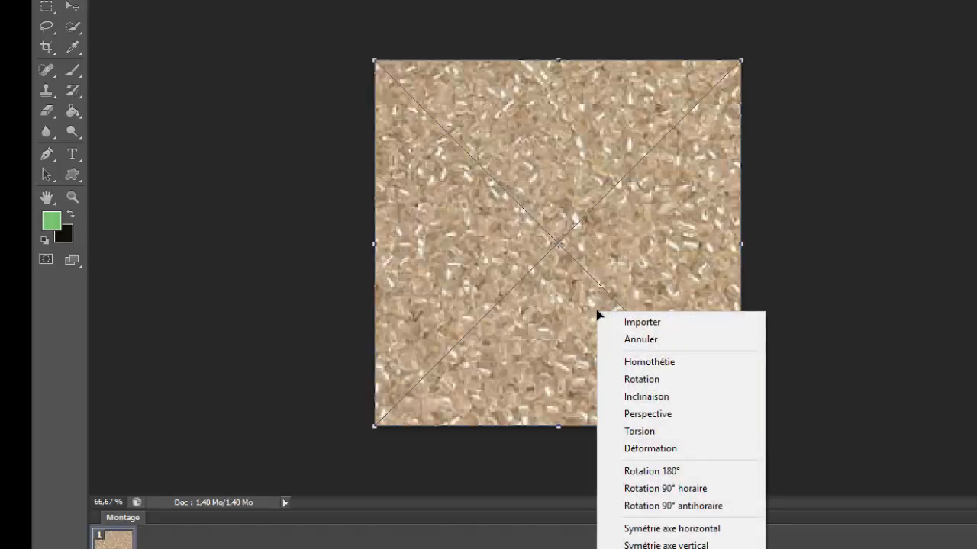
pyautogui.click(654, 322)
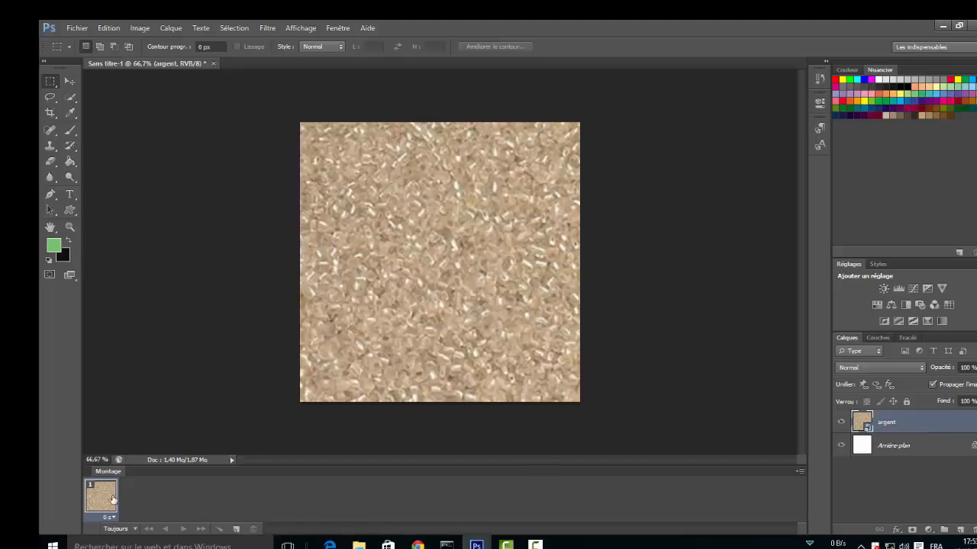
# - Add a second animation frame and create a new layer named Calque 1 in Normal mode at 100% opacity
pyautogui.click(236, 529)
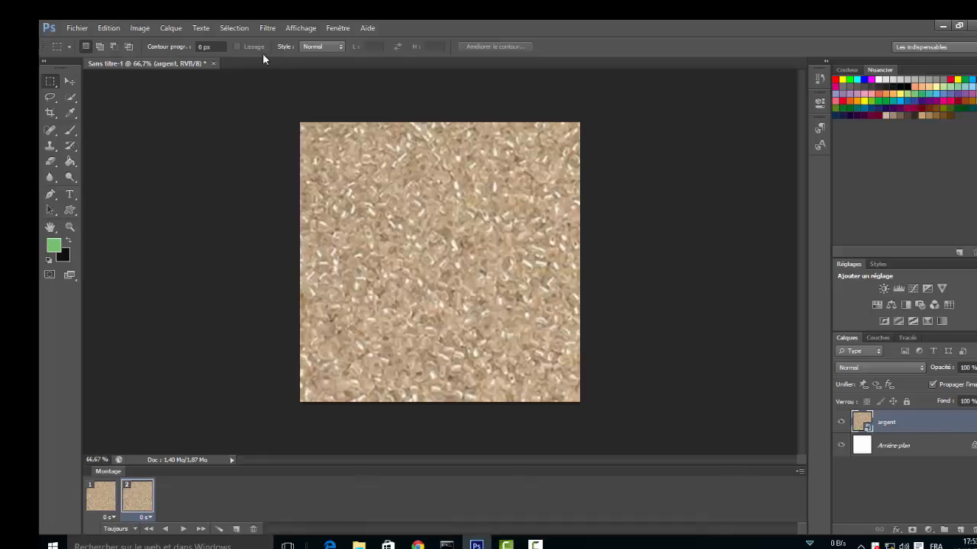
pyautogui.click(170, 29)
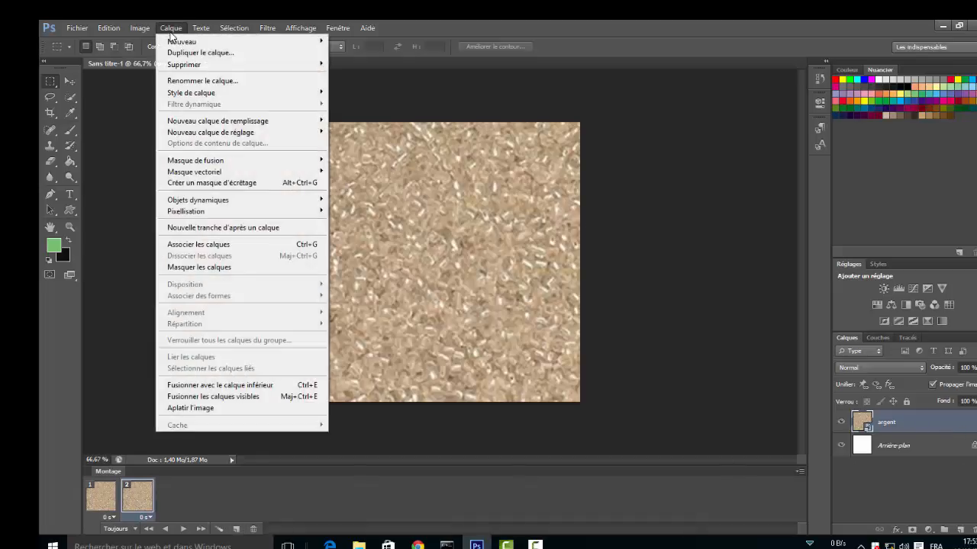
pyautogui.moveTo(182, 42)
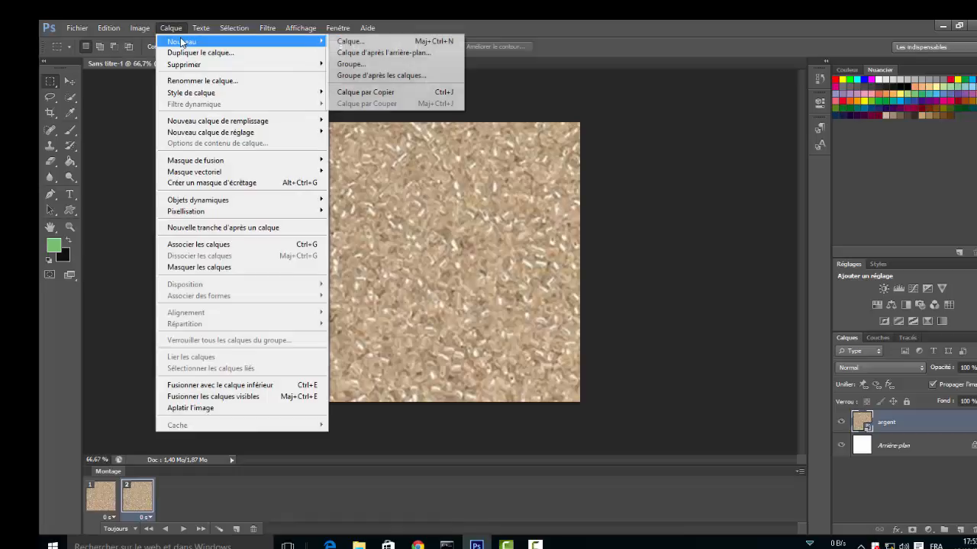
pyautogui.click(349, 42)
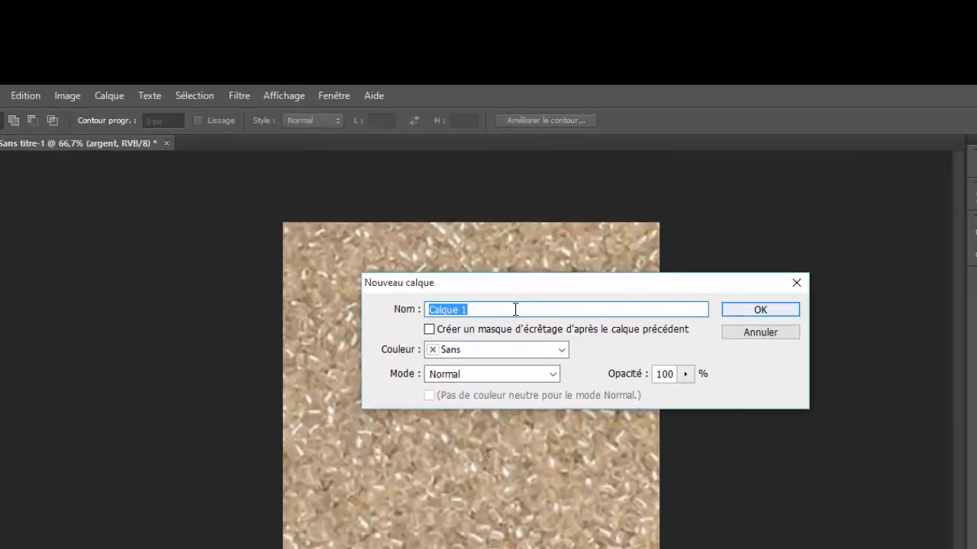
pyautogui.click(763, 312)
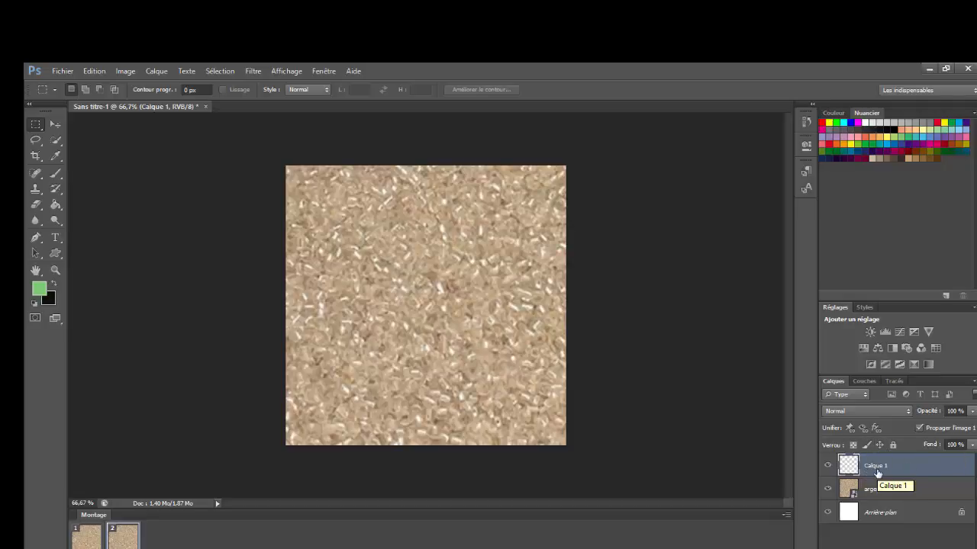
# - Import the tree photo 20150607_191443 from the Images folder onto the empty Calque 1 layer
pyautogui.click(66, 70)
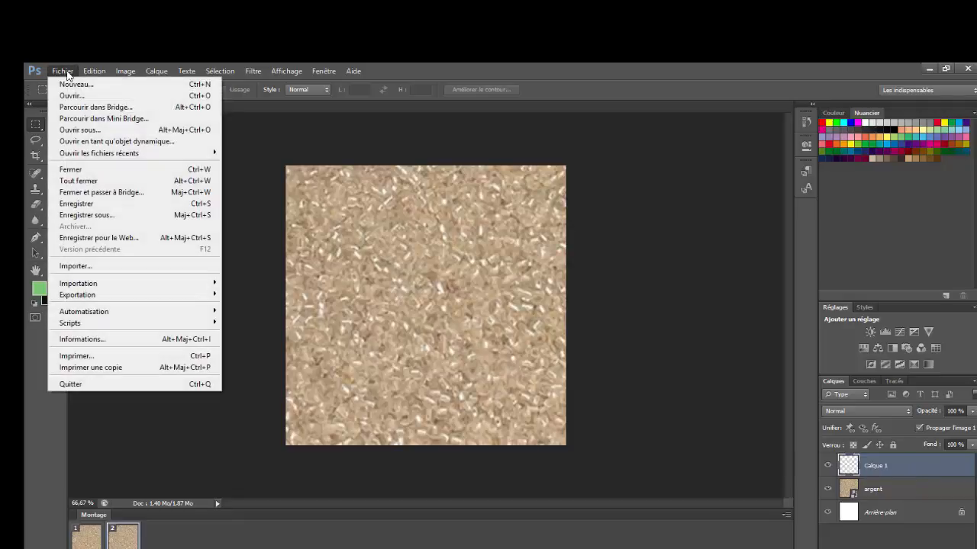
pyautogui.click(81, 266)
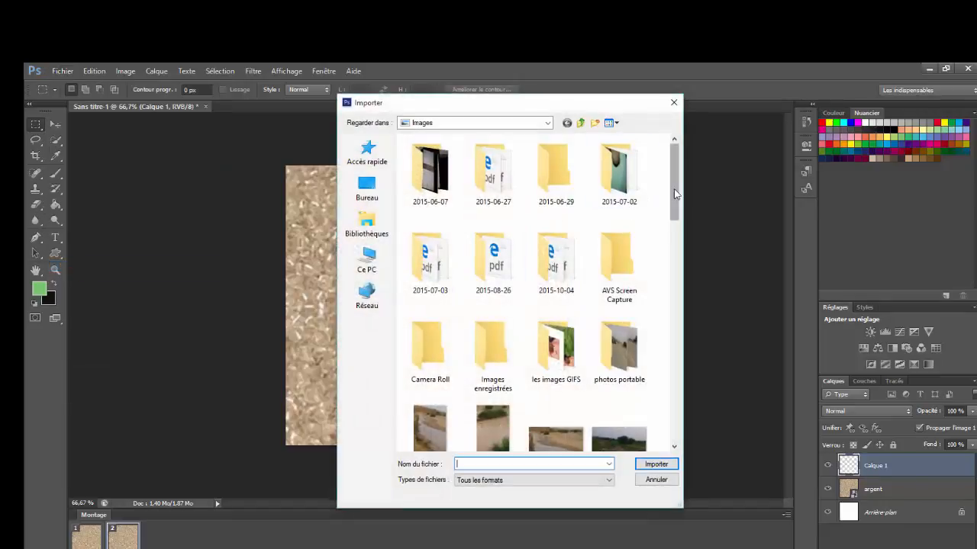
pyautogui.moveTo(673, 187); pyautogui.dragTo(689, 277)
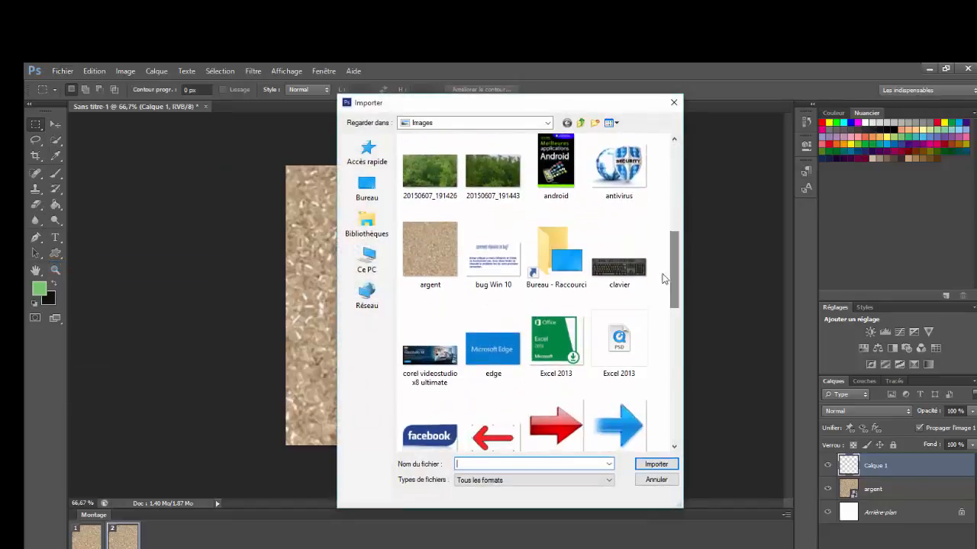
pyautogui.click(488, 180)
pyautogui.click(657, 463)
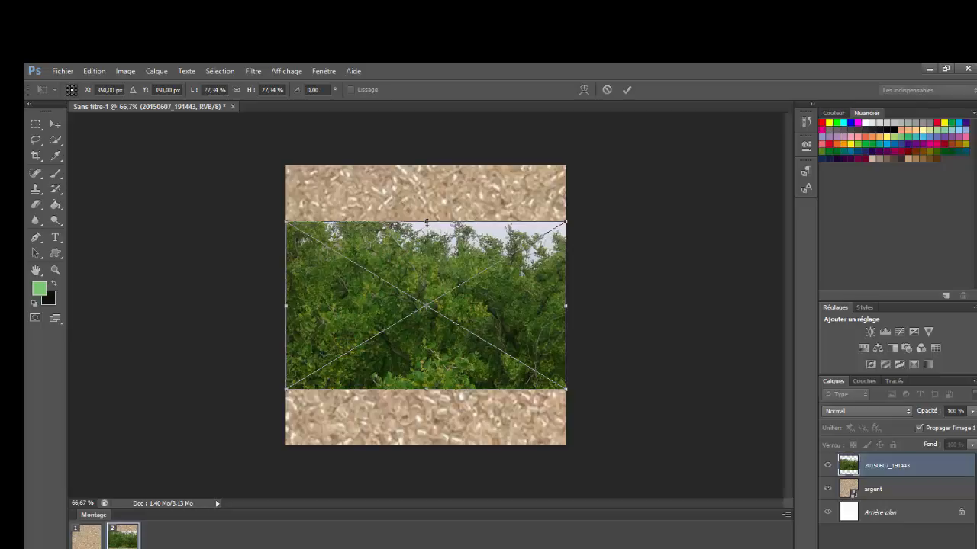
# - Stretch the tree photo vertically to fill the full canvas height and commit the placement
pyautogui.moveTo(426, 222); pyautogui.dragTo(431, 166)
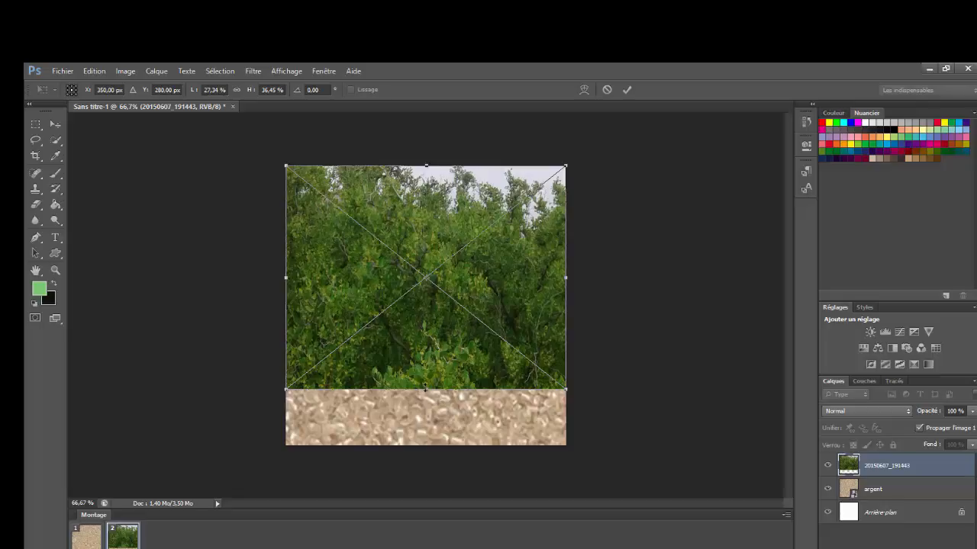
pyautogui.moveTo(425, 389); pyautogui.dragTo(426, 444)
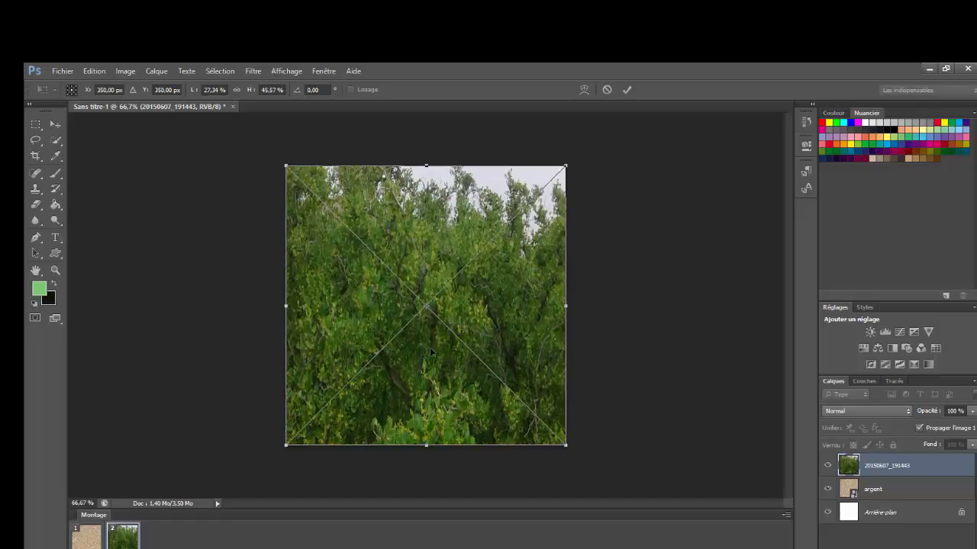
pyautogui.rightClick(430, 347)
pyautogui.click(460, 356)
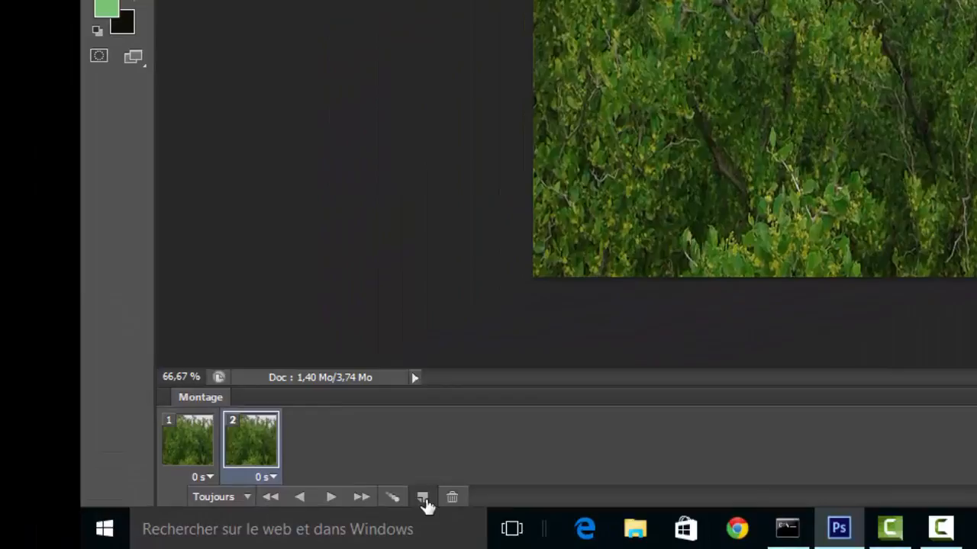
# - Add a third animation frame and create another new layer named Calque 1 above the tree photo
pyautogui.click(422, 498)
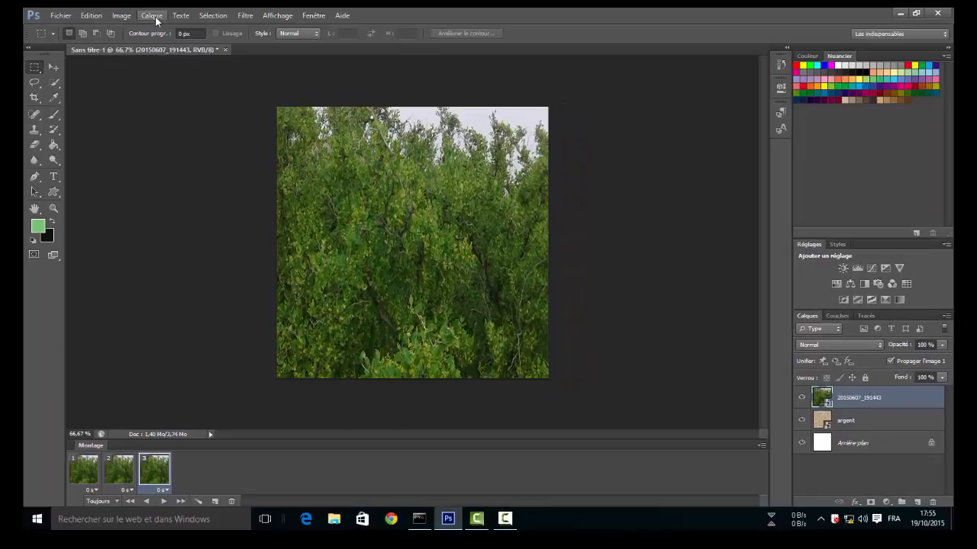
pyautogui.click(156, 17)
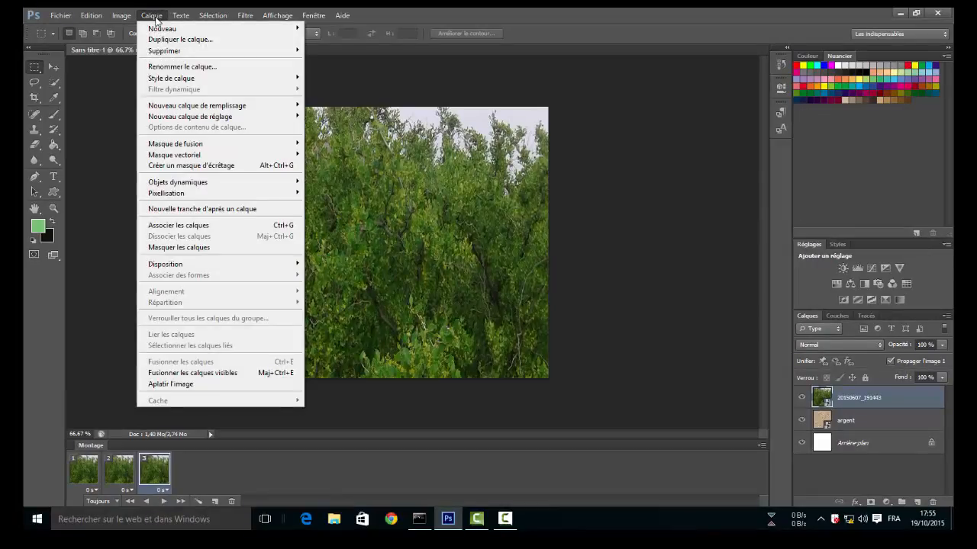
pyautogui.moveTo(158, 29)
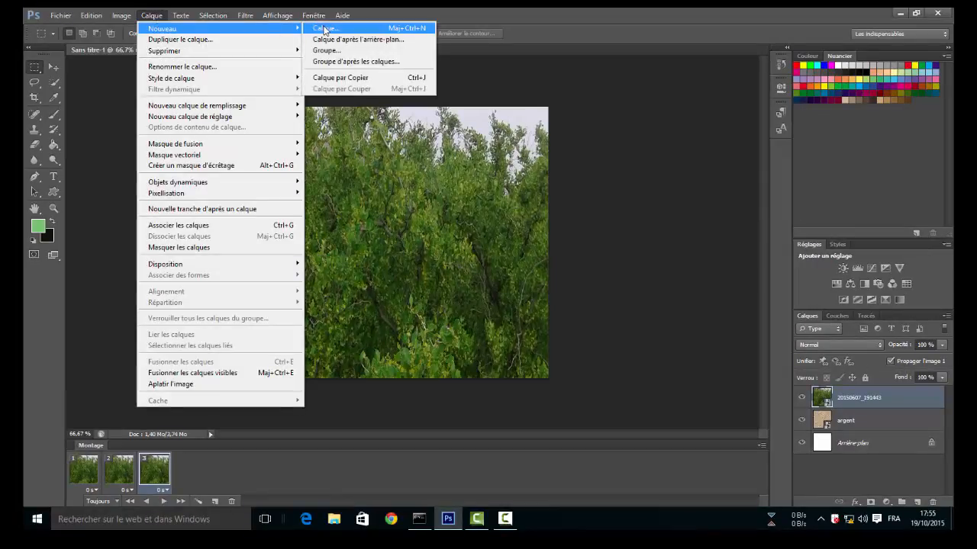
pyautogui.click(324, 29)
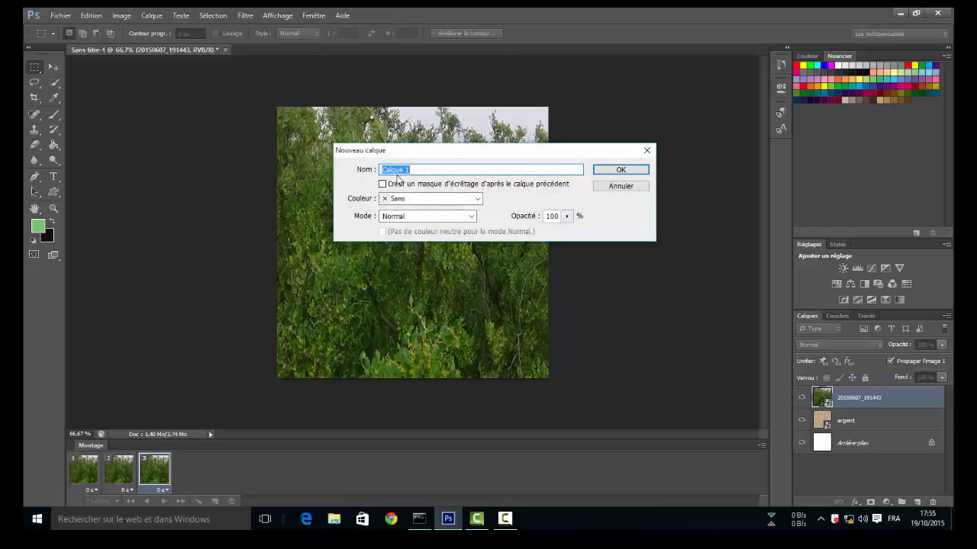
pyautogui.click(623, 169)
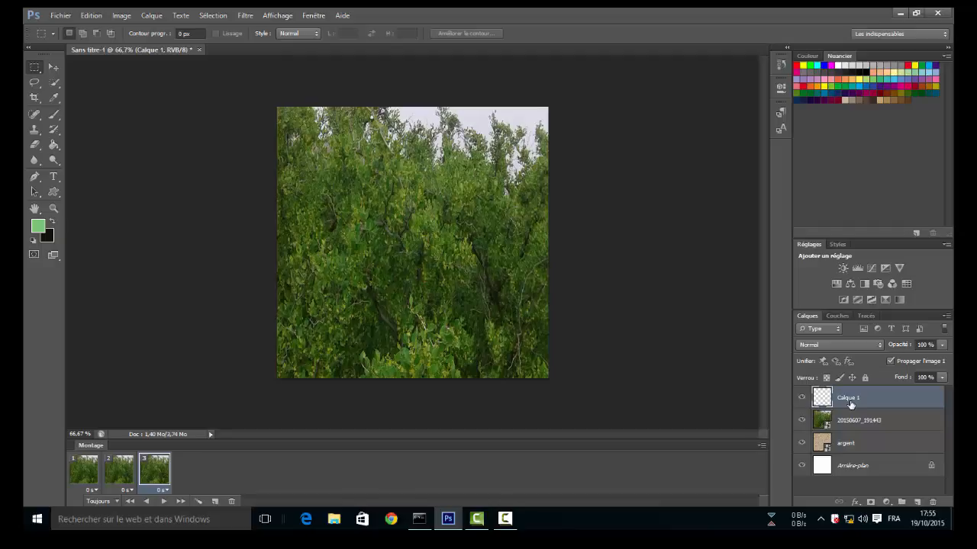
# - Import the picture "images" from the Images folder onto the new layer for the third frame
pyautogui.click(60, 16)
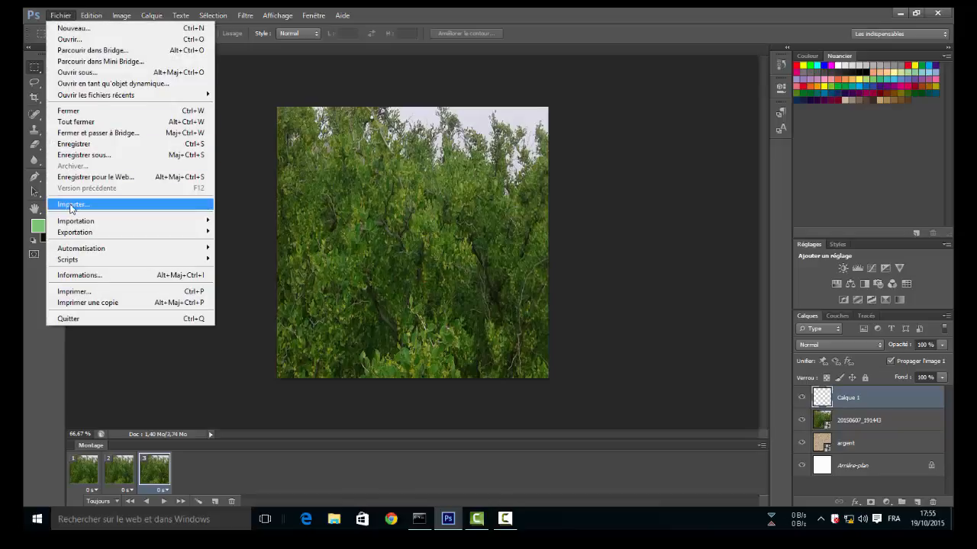
pyautogui.click(71, 206)
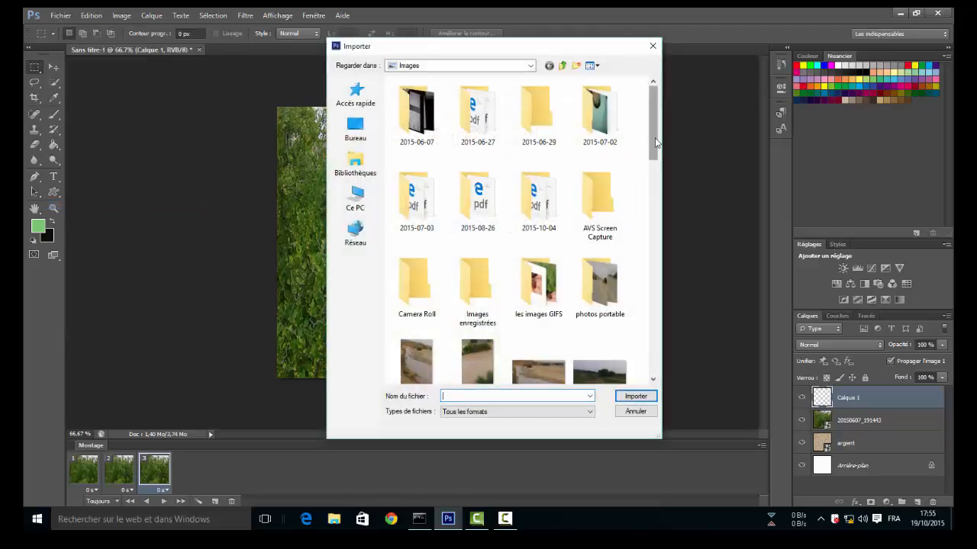
pyautogui.moveTo(653, 149); pyautogui.dragTo(658, 264)
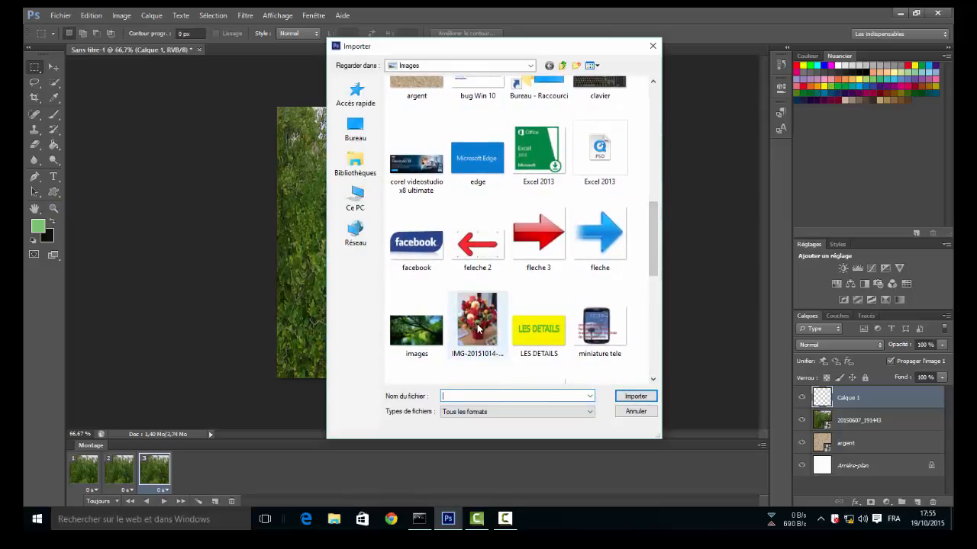
pyautogui.click(416, 330)
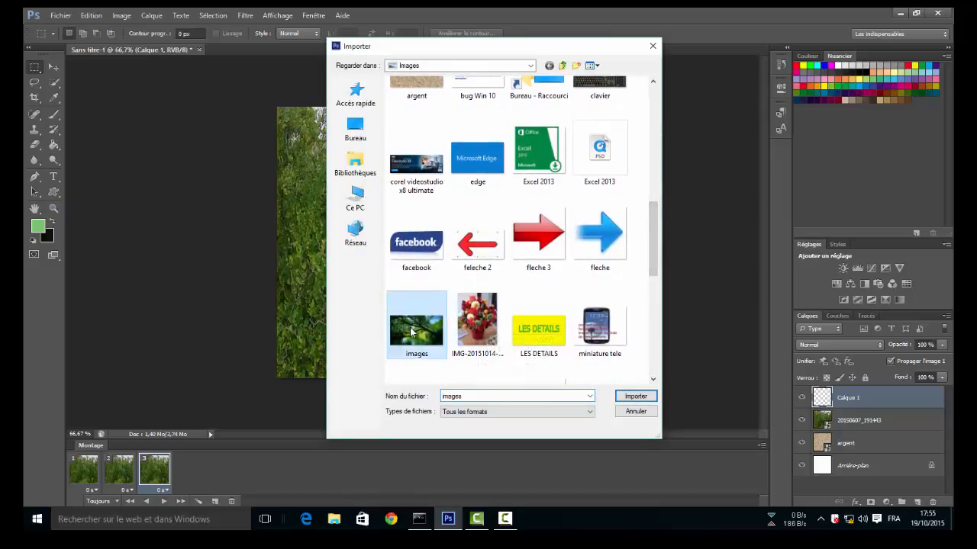
pyautogui.click(634, 397)
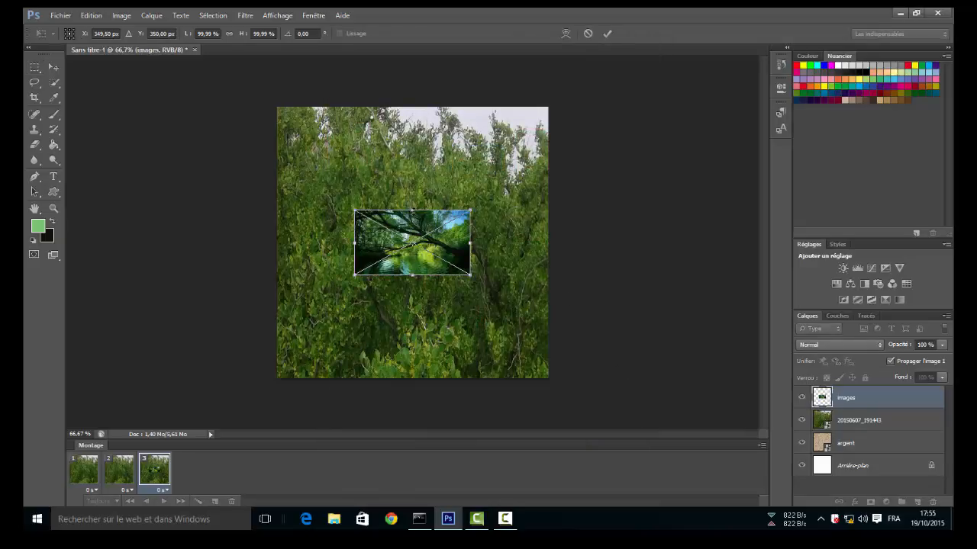
# - Stretch the placed picture "images" vertically and horizontally to fill the full canvas and commit the placement
pyautogui.moveTo(412, 209); pyautogui.dragTo(412, 106)
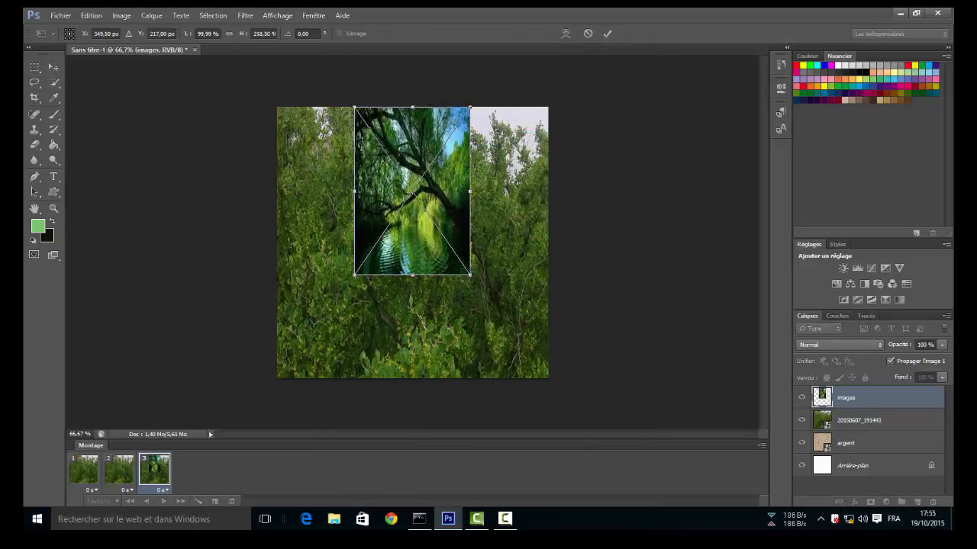
pyautogui.moveTo(412, 275); pyautogui.dragTo(412, 378)
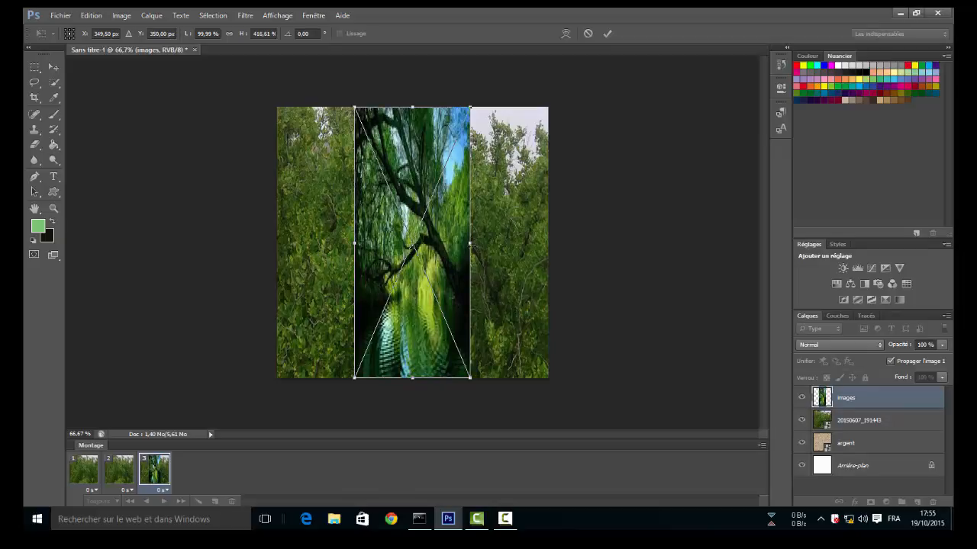
pyautogui.moveTo(469, 242); pyautogui.dragTo(547, 243)
pyautogui.moveTo(354, 243); pyautogui.dragTo(277, 242)
pyautogui.rightClick(445, 252)
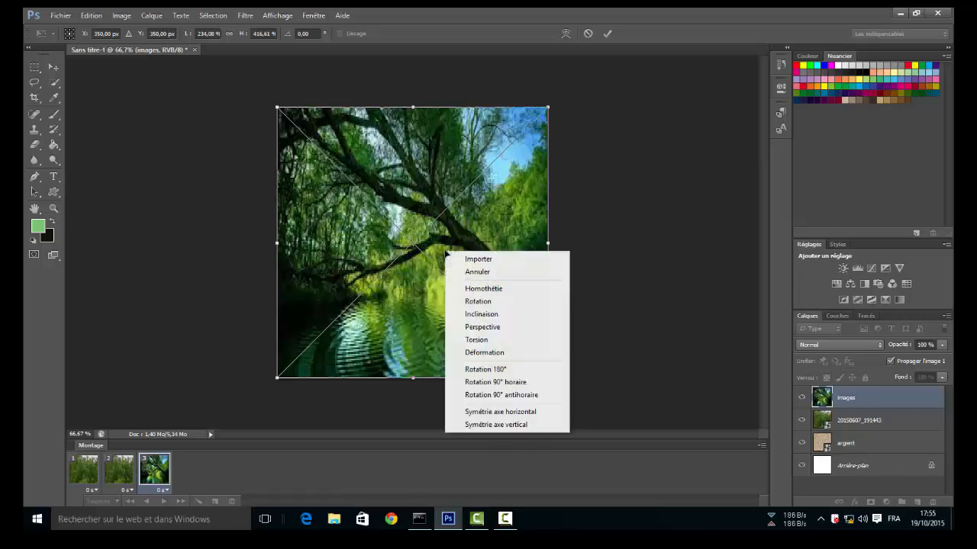
pyautogui.click(479, 259)
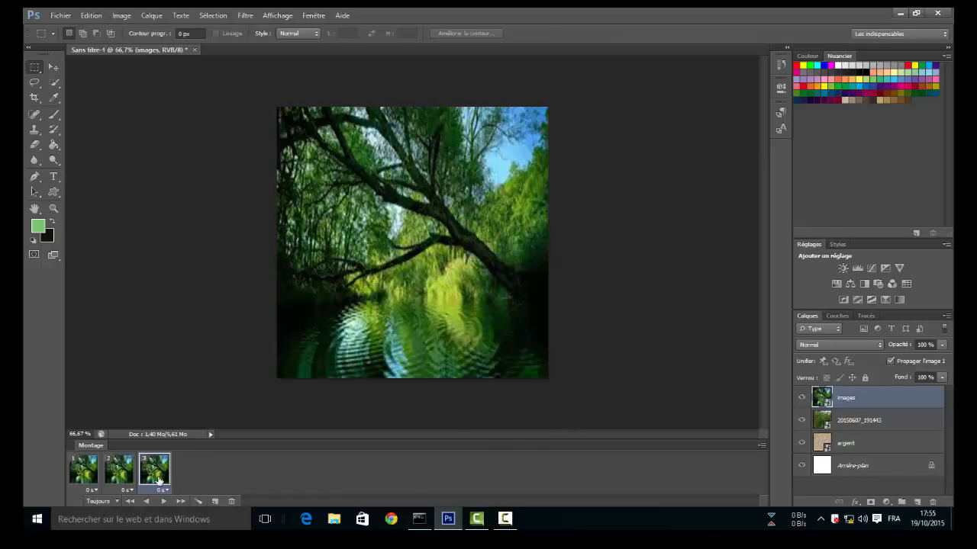
# - Add a fourth animation frame and create a new layer named Calque 1 above the "images" layer
pyautogui.click(215, 502)
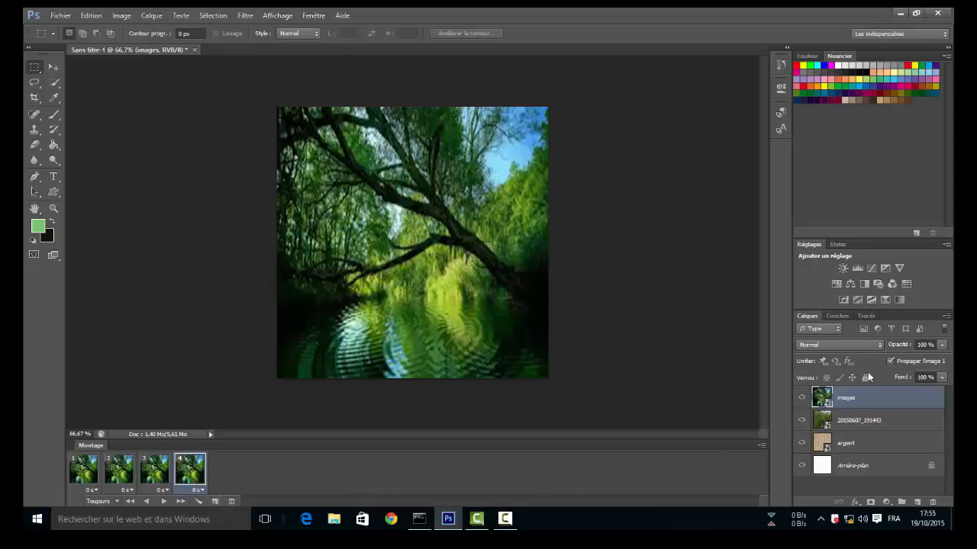
pyautogui.click(155, 21)
pyautogui.moveTo(220, 29)
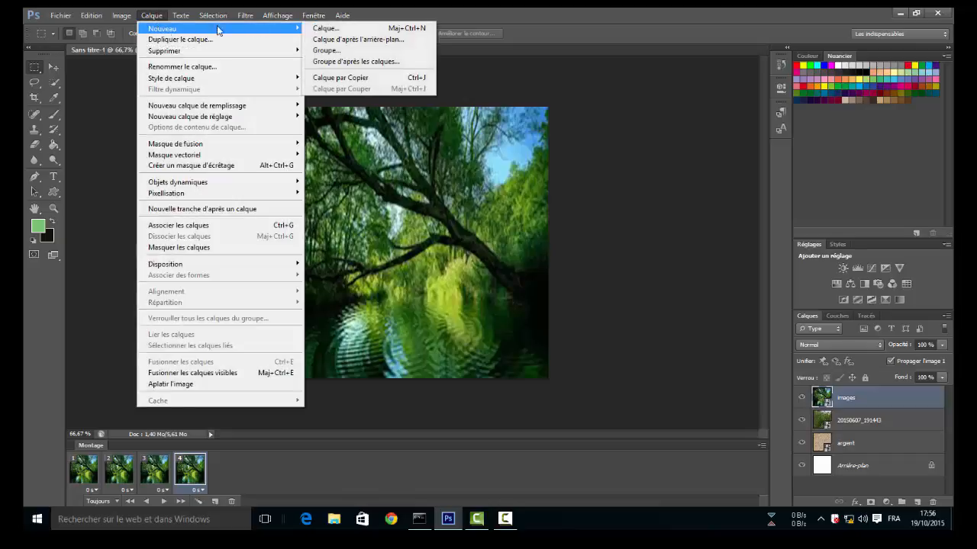
pyautogui.click(315, 29)
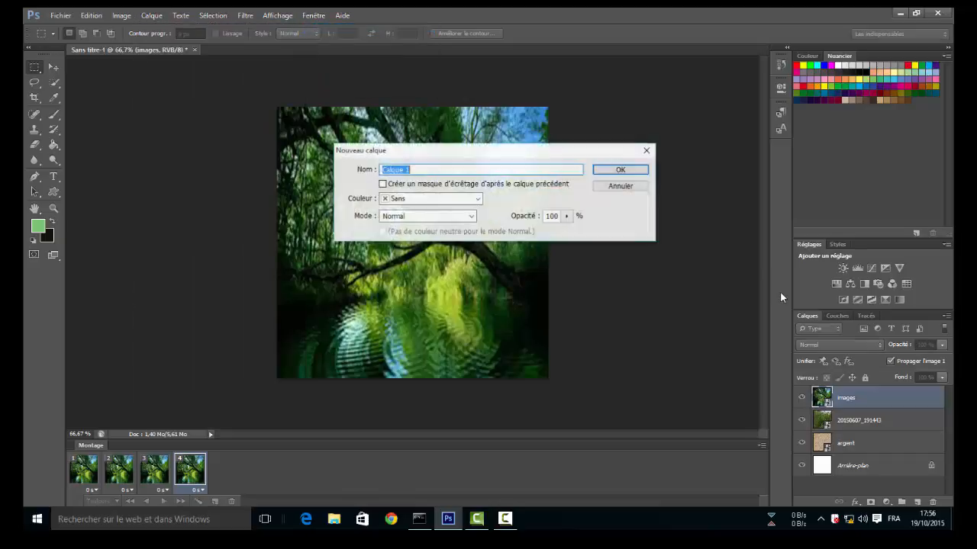
pyautogui.click(623, 169)
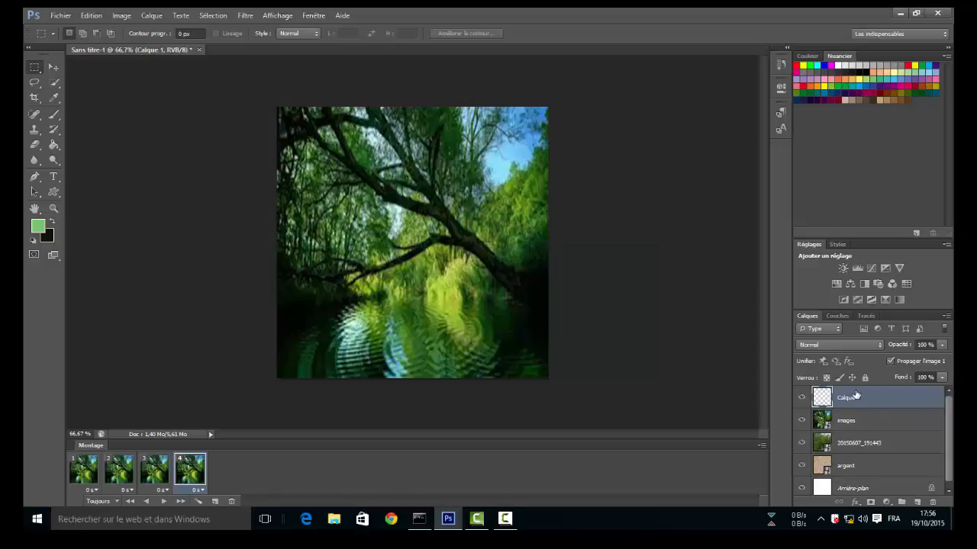
# - Import the fruit bouquet photo IMG-20151014-WA0000 from the Images folder onto the new layer for the fourth frame
pyautogui.click(61, 16)
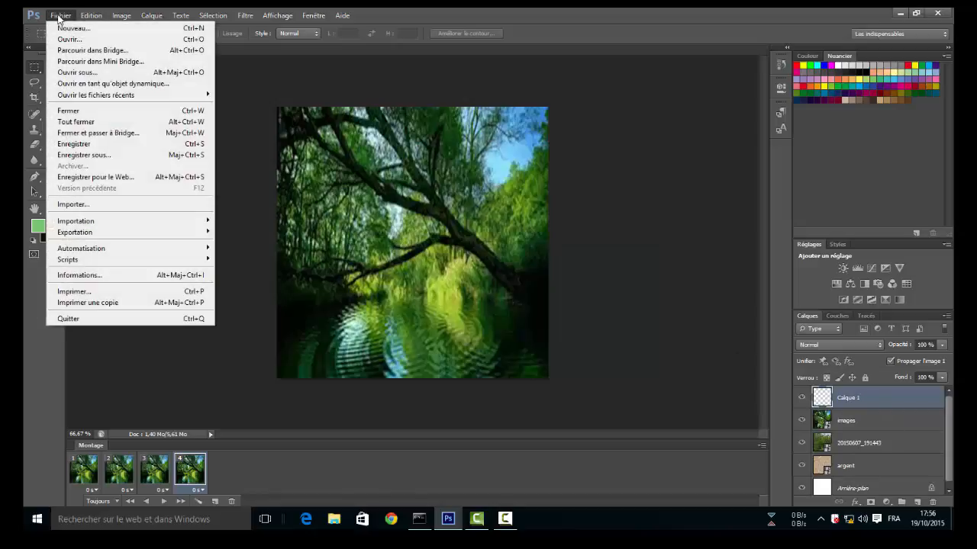
pyautogui.click(76, 205)
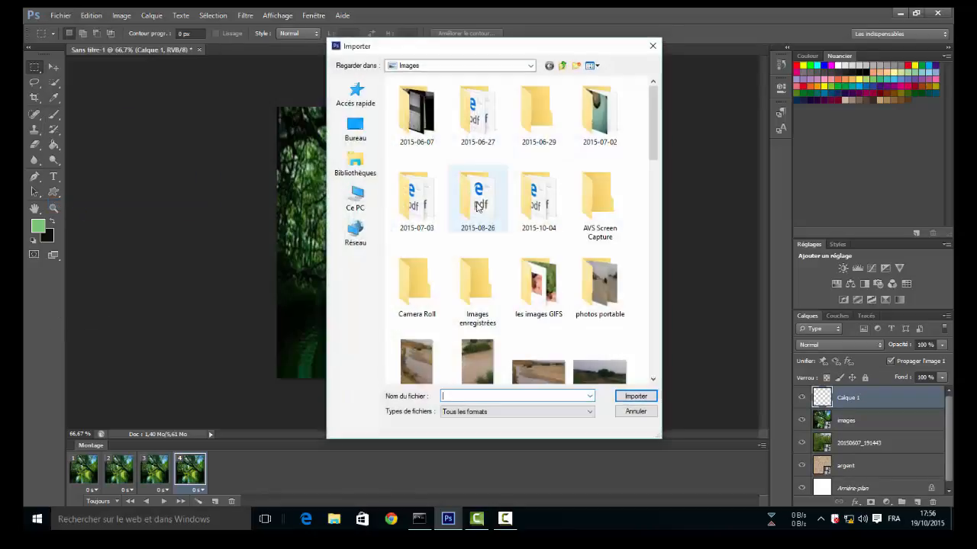
pyautogui.moveTo(654, 166); pyautogui.dragTo(662, 368)
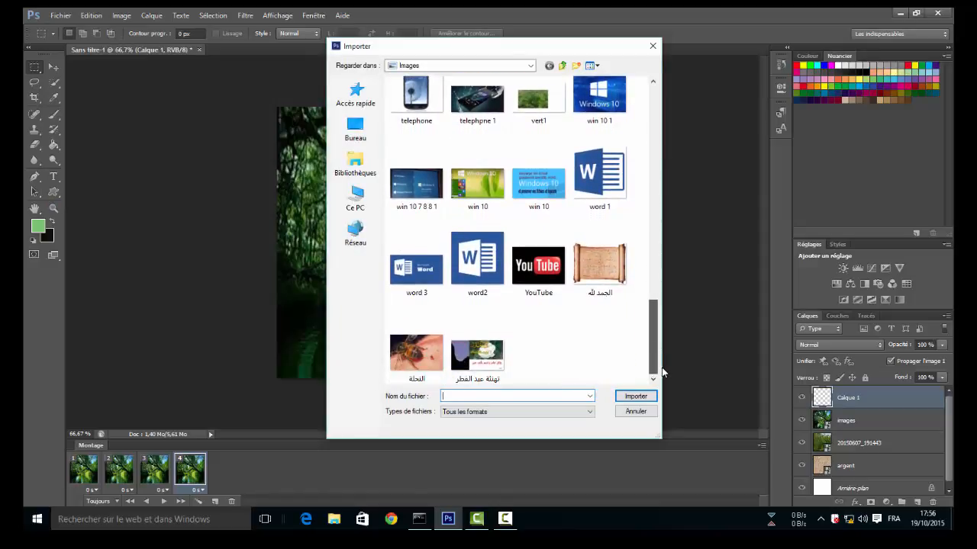
pyautogui.scroll(4, 477, 186)
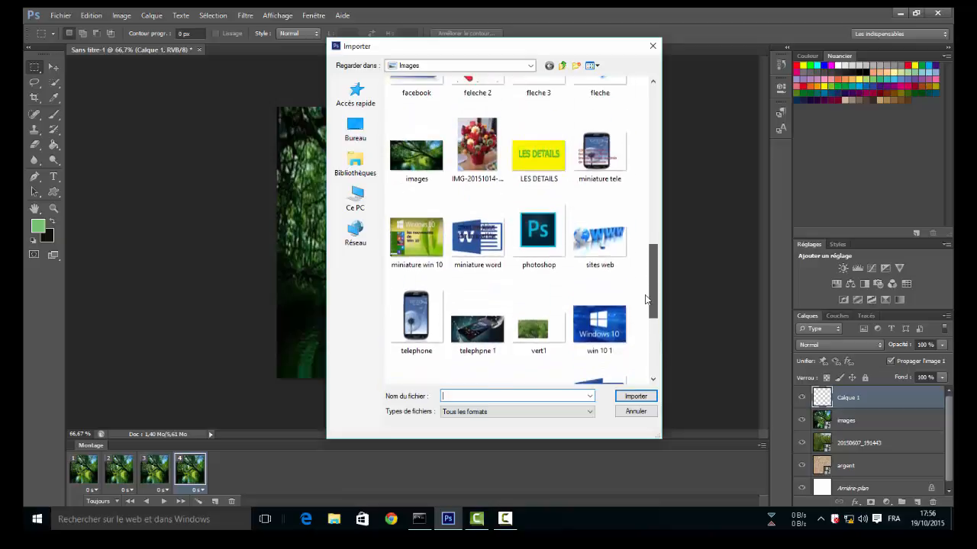
pyautogui.click(476, 185)
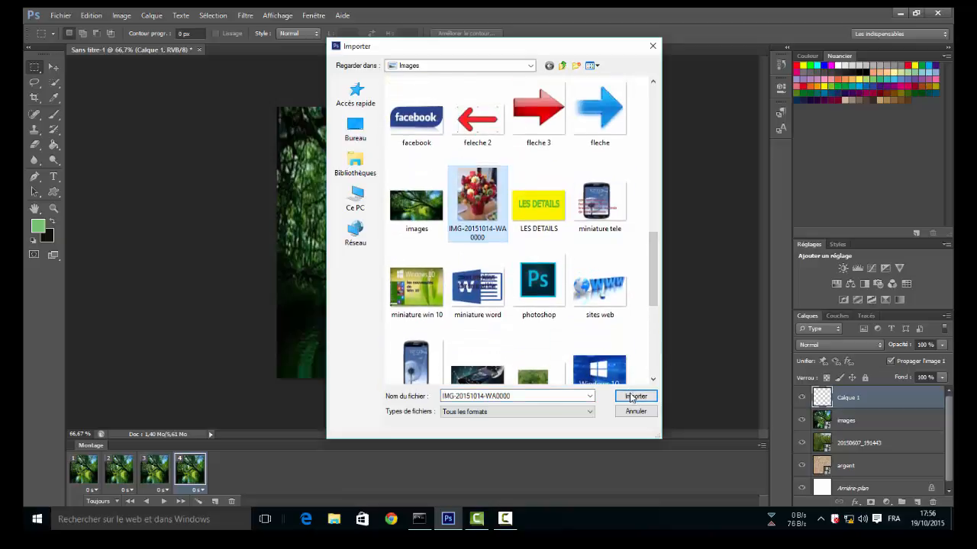
pyautogui.click(636, 396)
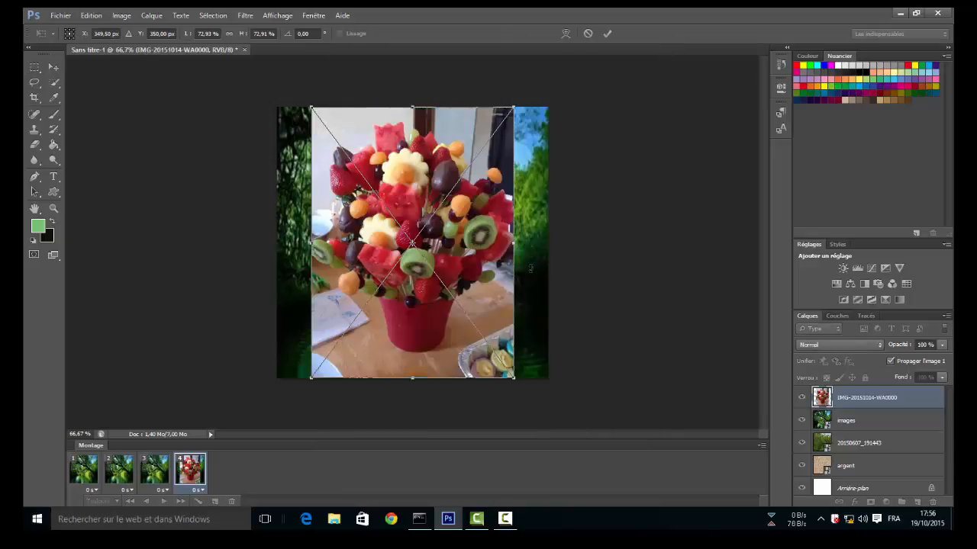
# - Stretch the fruit bouquet photo horizontally to fill the full canvas width and commit the placement
pyautogui.moveTo(514, 243); pyautogui.dragTo(548, 243)
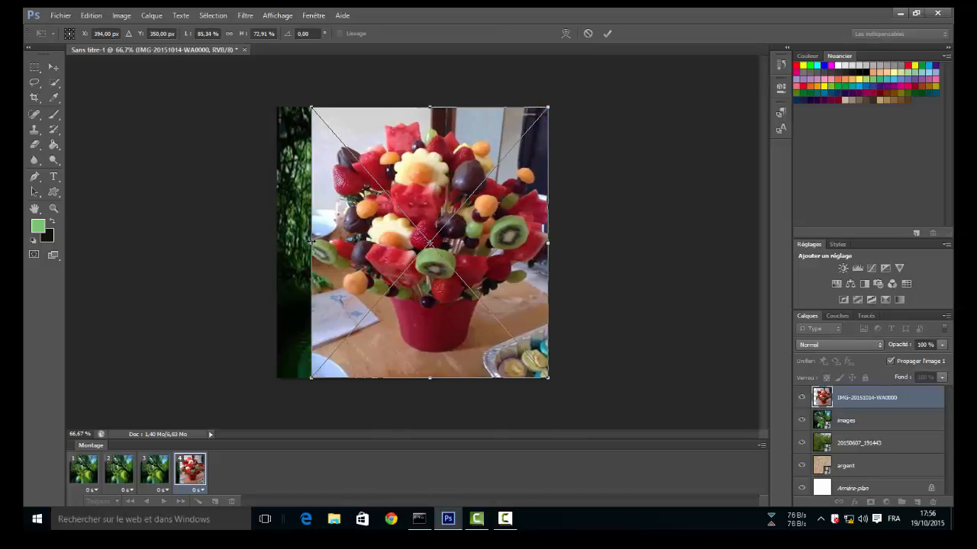
pyautogui.moveTo(312, 242); pyautogui.dragTo(276, 243)
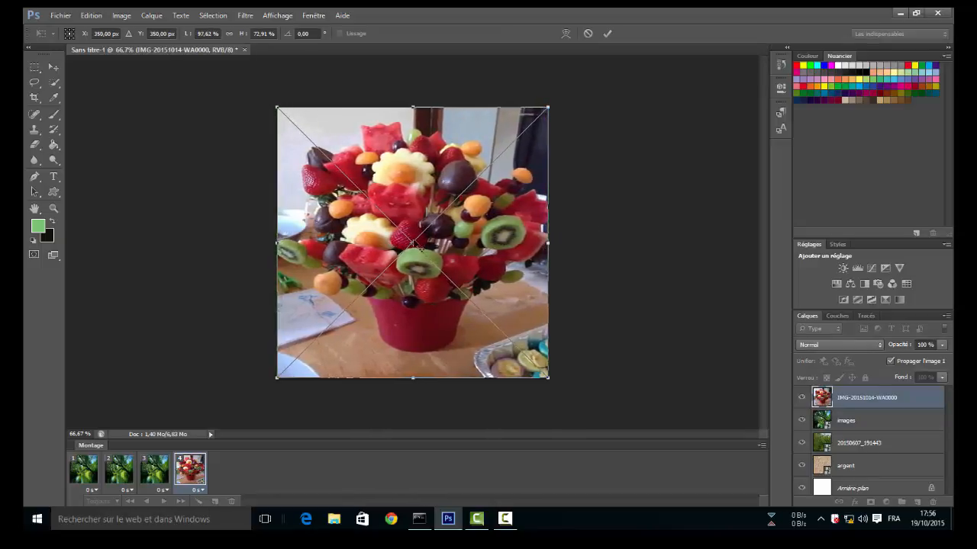
pyautogui.rightClick(412, 239)
pyautogui.click(452, 249)
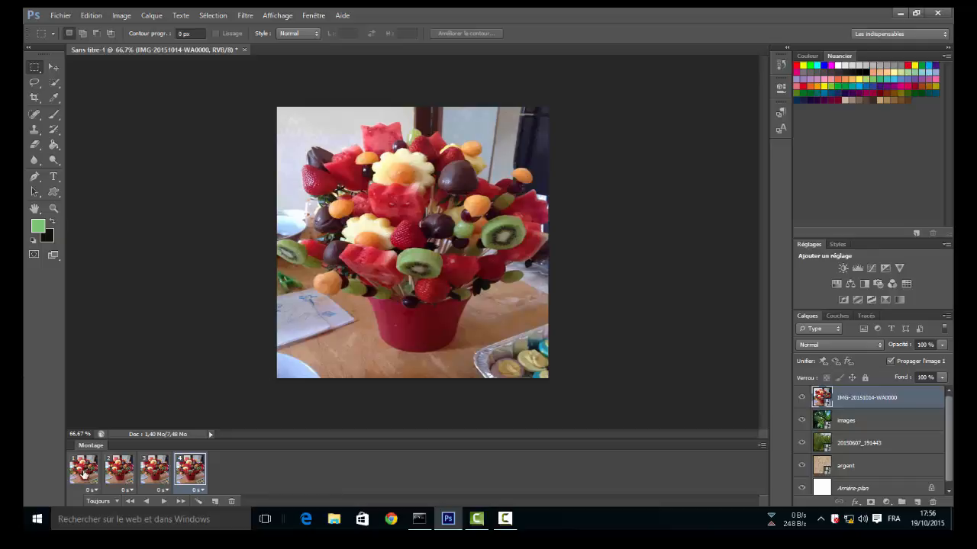
# - For frame 1, hide the layers 20150607_191443, images and IMG-20151014-WA0000, leaving argent as the displayed picture
pyautogui.click(84, 474)
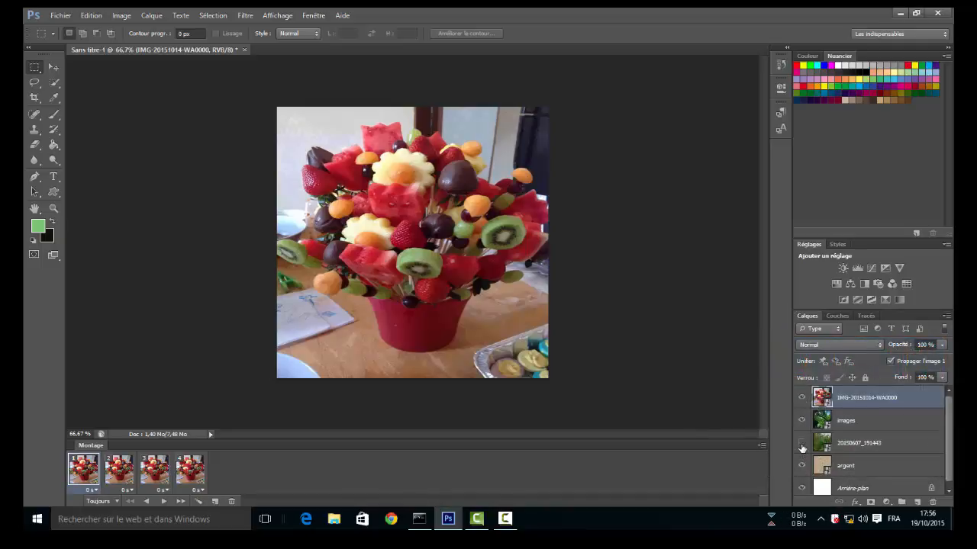
pyautogui.click(802, 421)
pyautogui.click(801, 398)
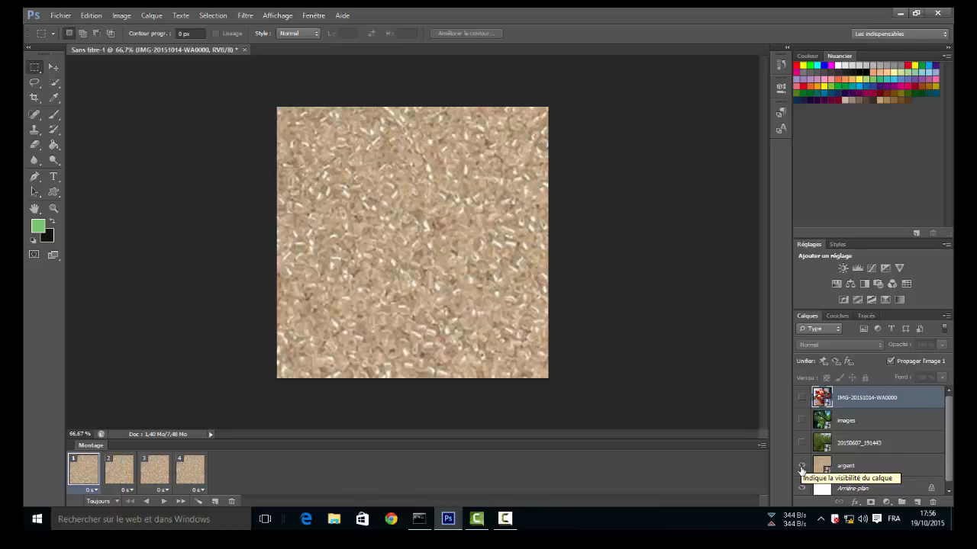
# - For frame 2, hide the argent layer and show the tree photo layer 20150607_191443
pyautogui.click(118, 469)
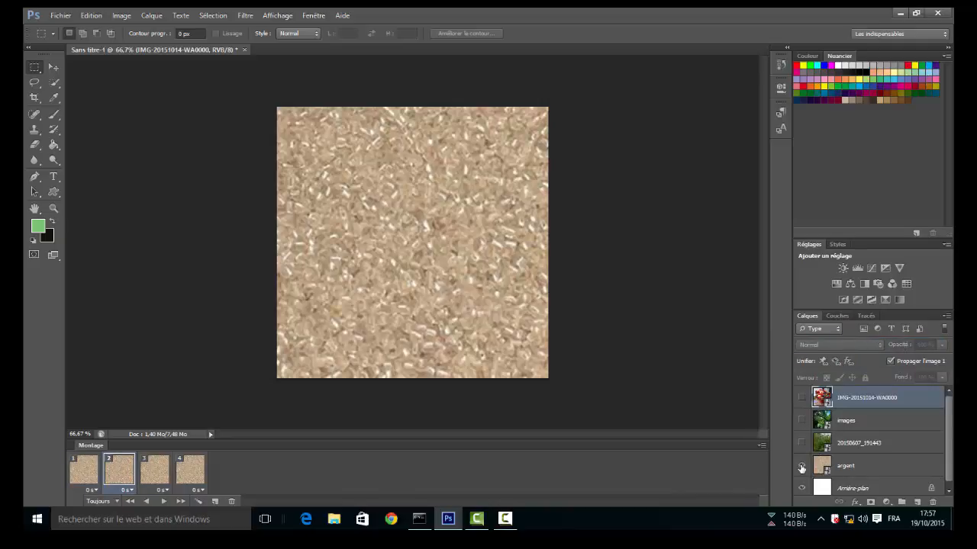
pyautogui.click(801, 467)
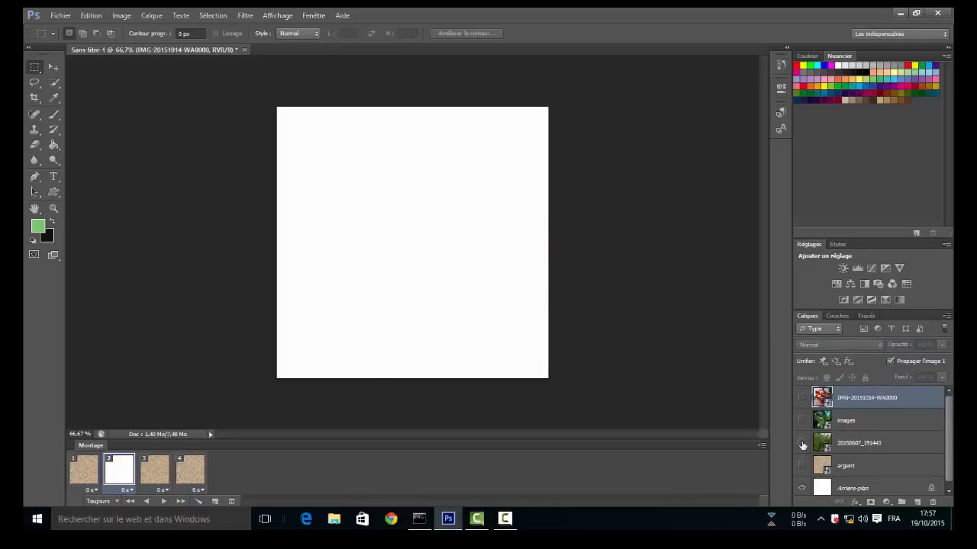
pyautogui.click(801, 443)
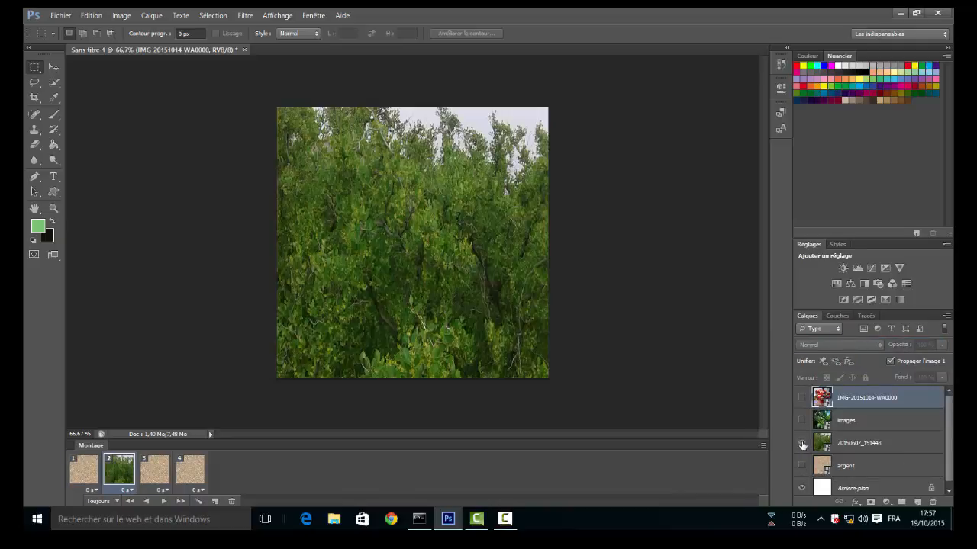
# - For frame 3, hide the argent layer and show the "images" layer
pyautogui.click(159, 467)
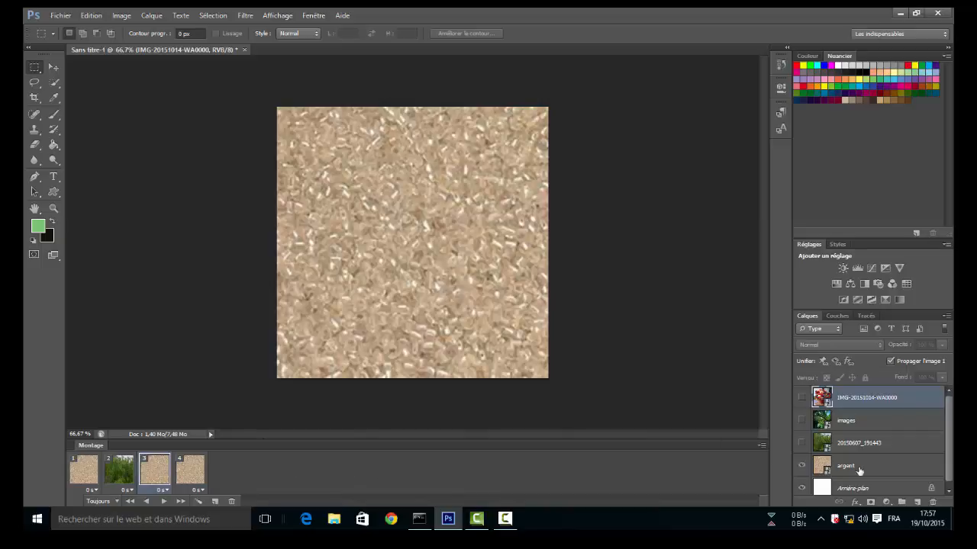
pyautogui.click(802, 466)
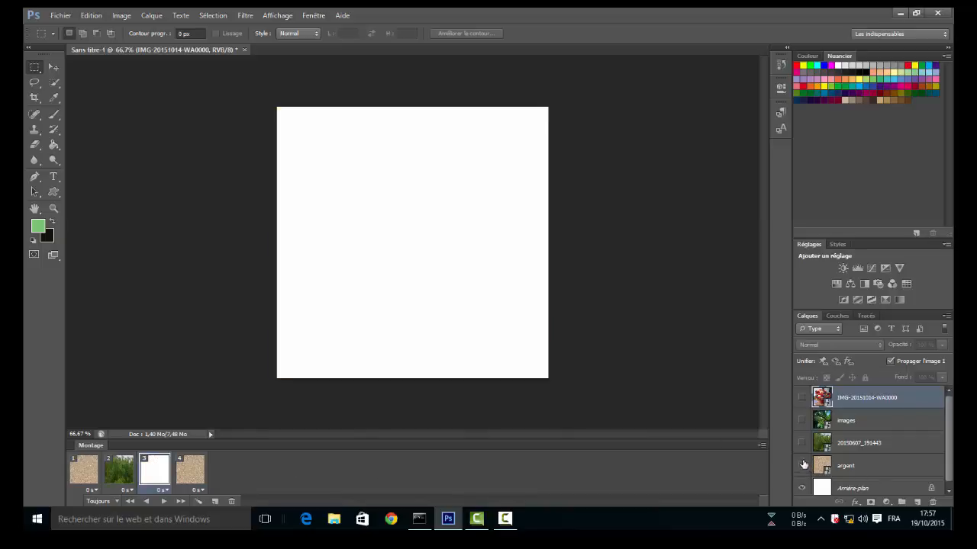
pyautogui.click(801, 422)
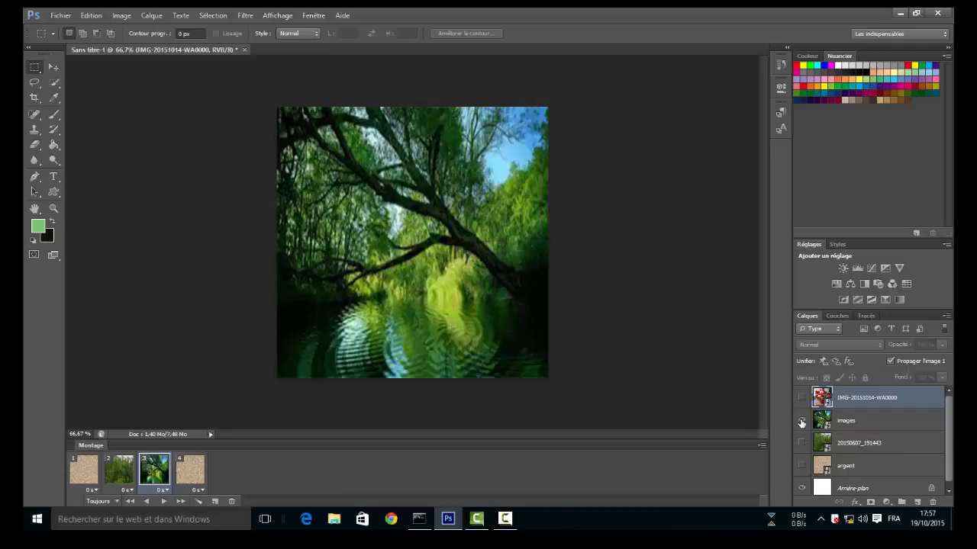
# - For frame 4, hide the argent layer and show the fruit bouquet layer IMG-20151014-WA0000
pyautogui.click(187, 473)
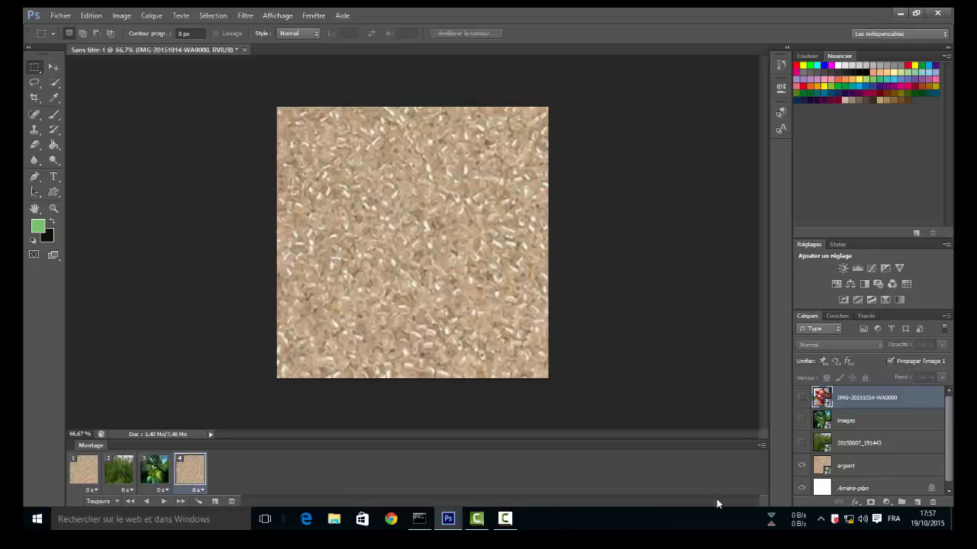
pyautogui.click(801, 466)
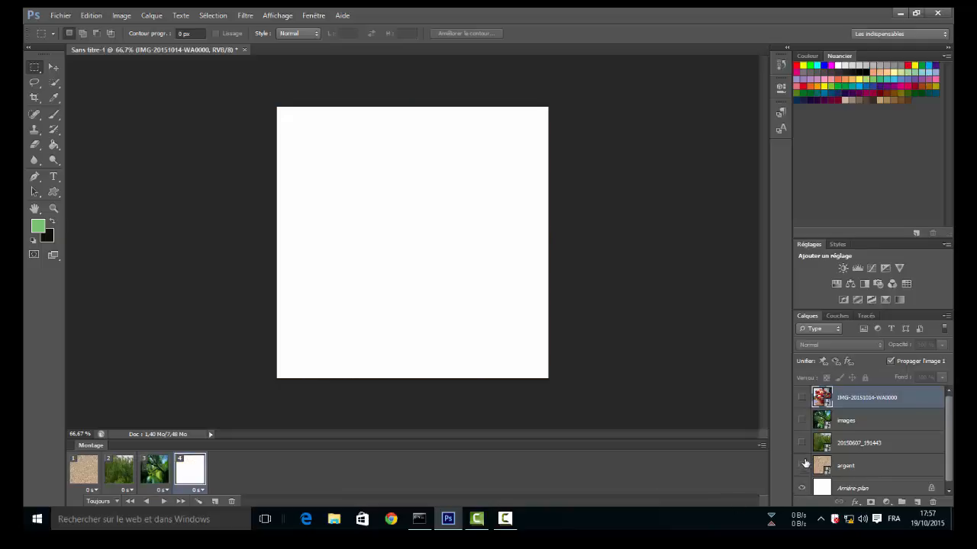
pyautogui.click(801, 398)
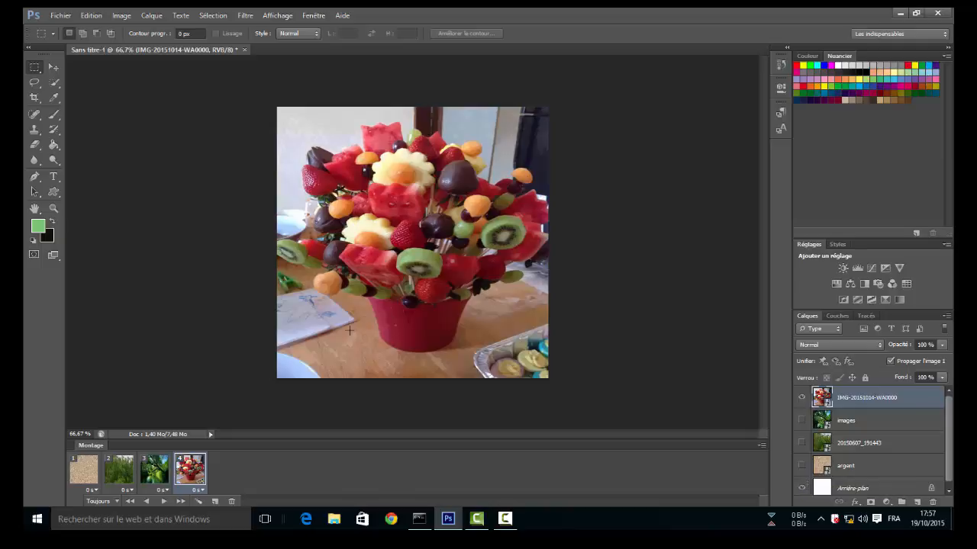
# - Select all four animation frames and set their delay to 0.1 second
pyautogui.click(74, 476)
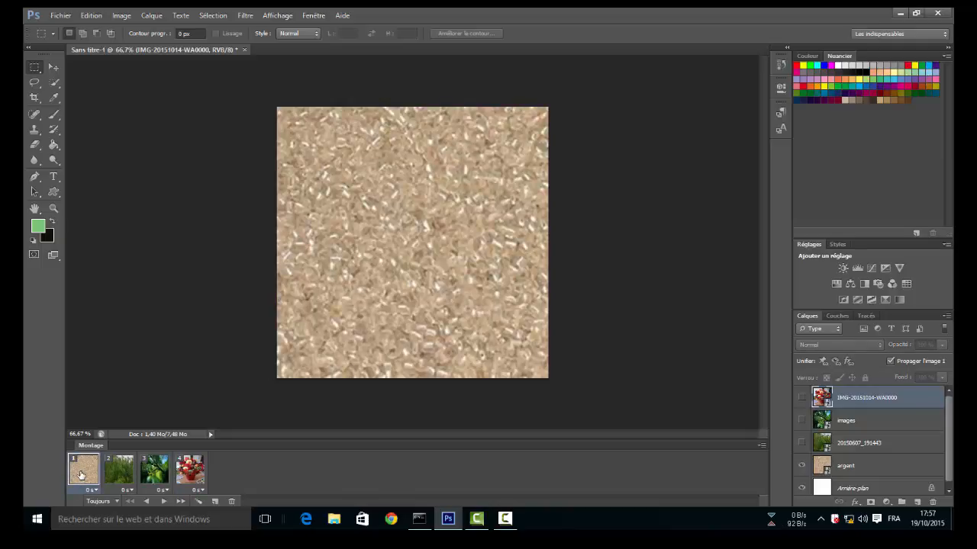
pyautogui.keyDown('shift'); pyautogui.click(198, 476); pyautogui.keyUp('shift')
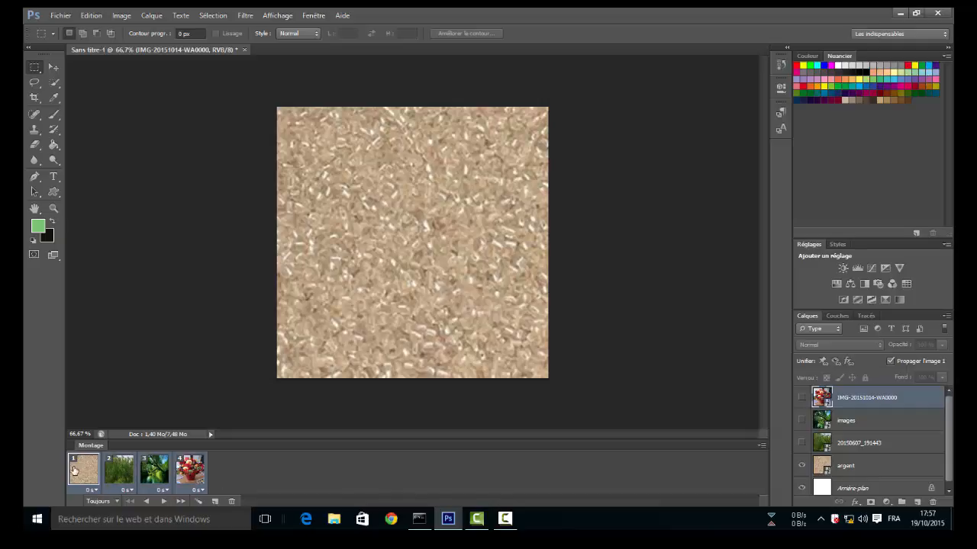
pyautogui.click(203, 490)
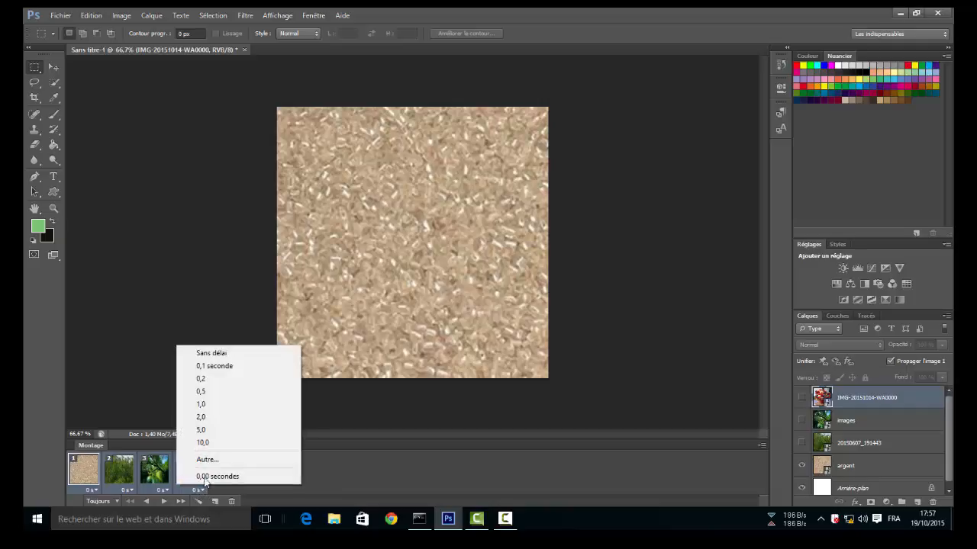
pyautogui.click(207, 370)
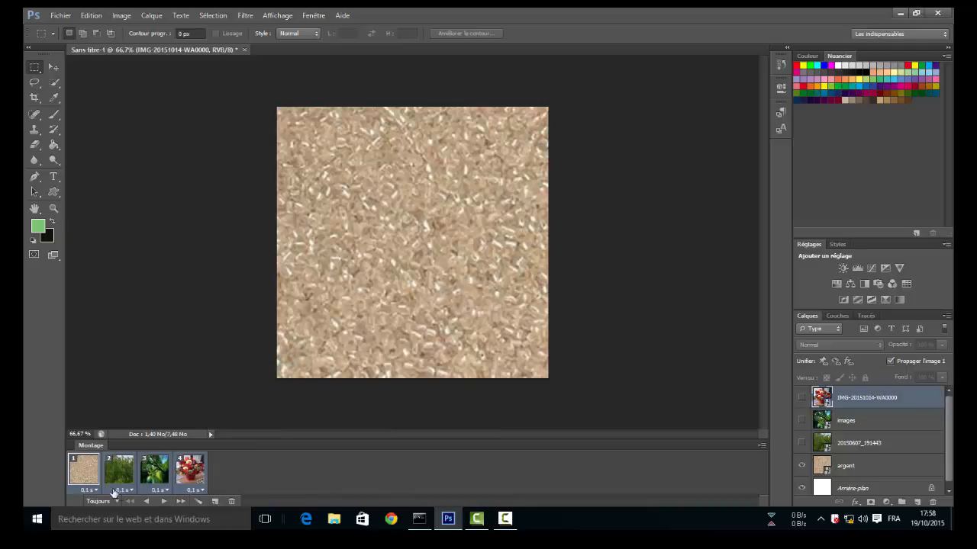
# - Play the animation to preview it, stop playback and return to the first frame
pyautogui.click(165, 502)
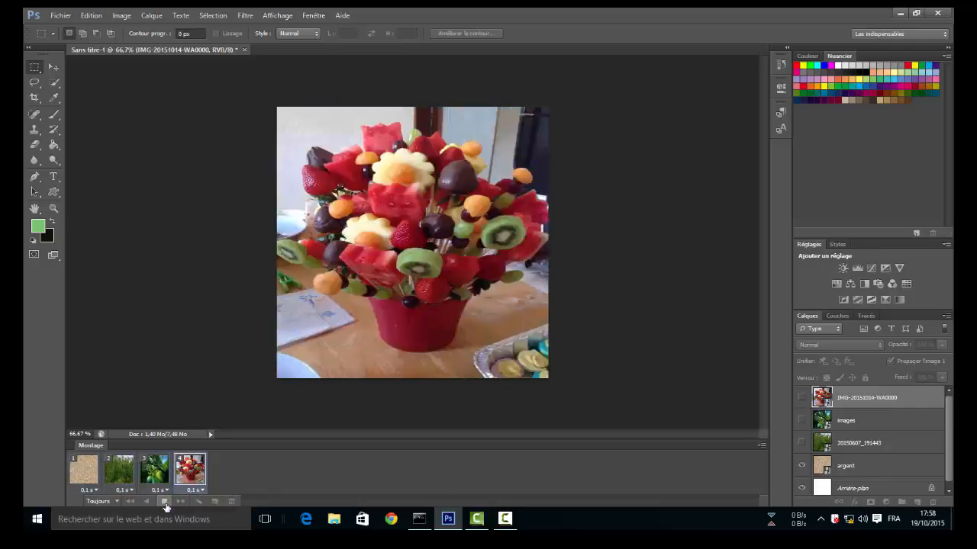
pyautogui.click(165, 503)
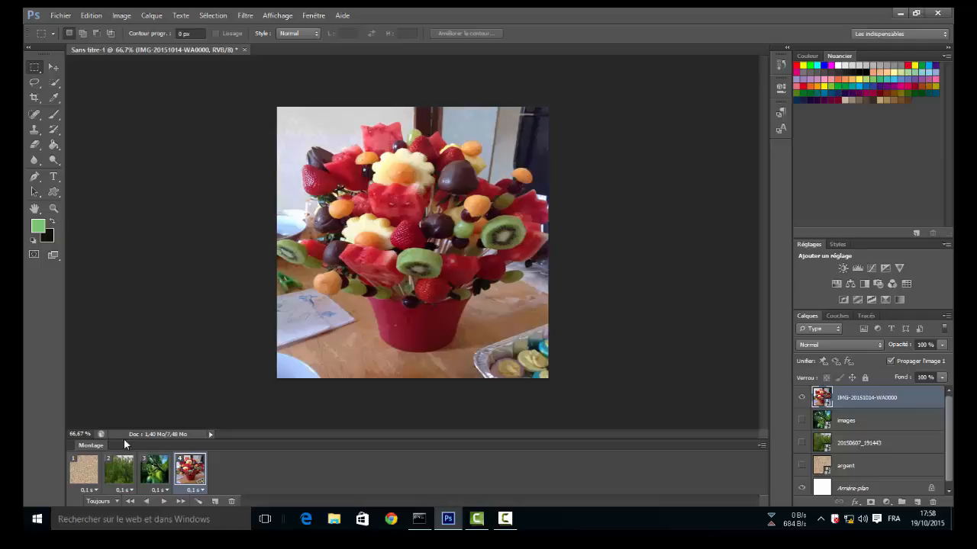
pyautogui.click(91, 473)
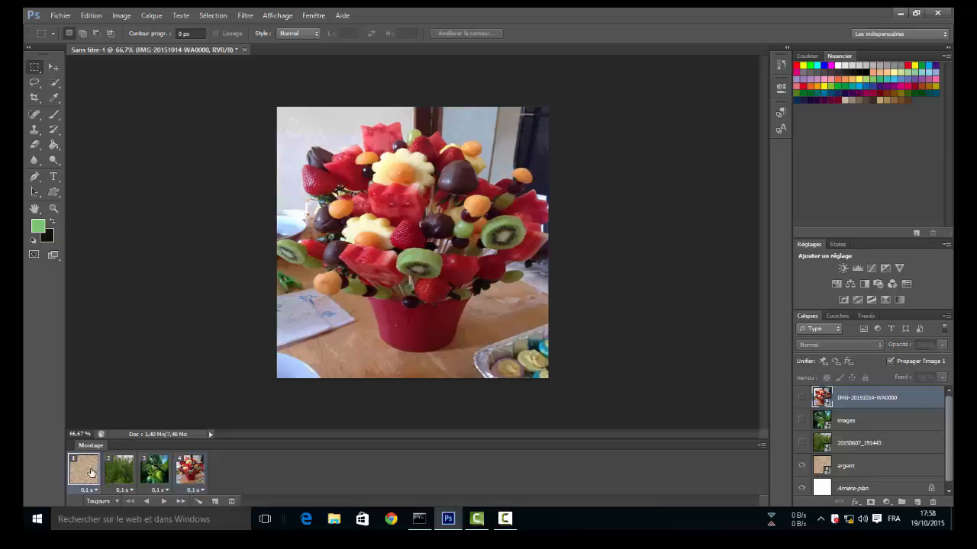
# - Set the delay of all four selected frames to 0.2 second, then play the animation briefly and stop it
pyautogui.click(200, 490)
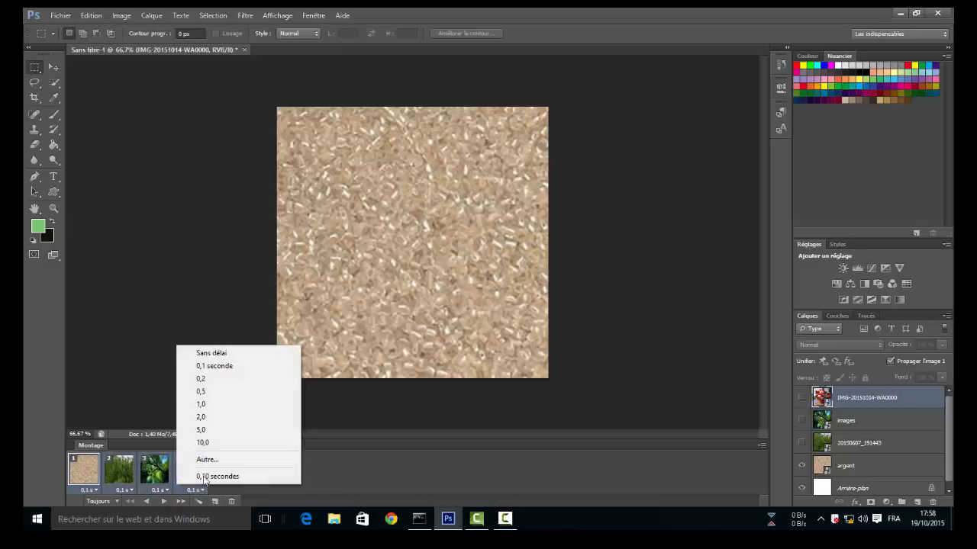
pyautogui.click(207, 380)
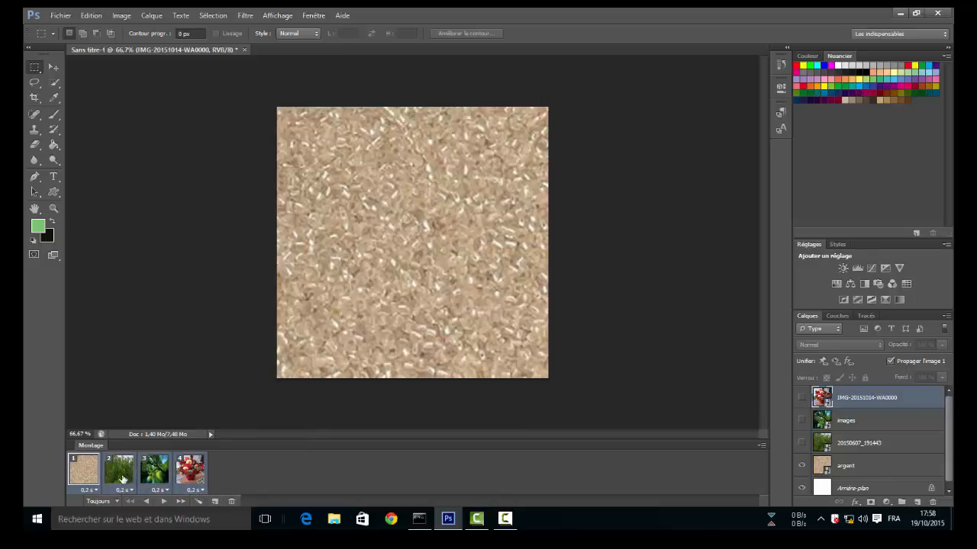
pyautogui.click(164, 502)
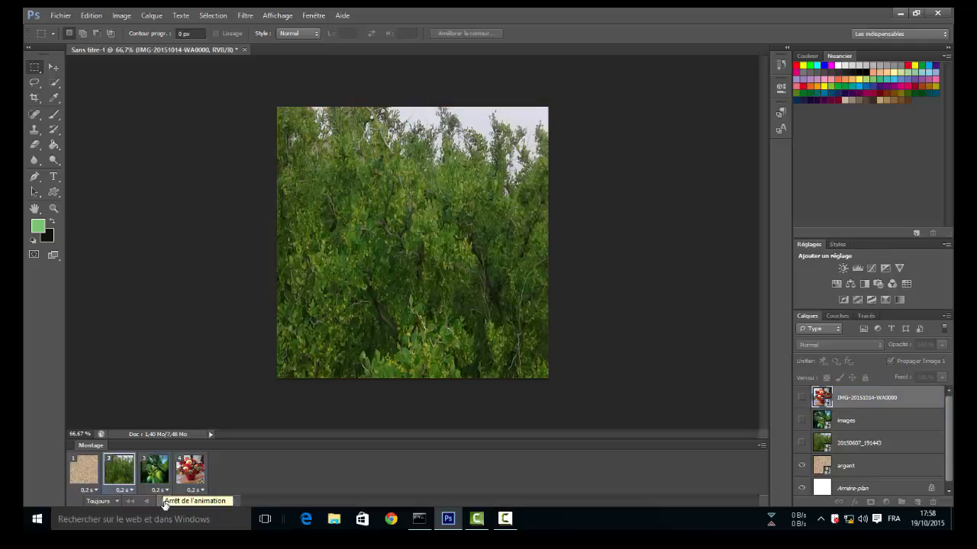
pyautogui.click(163, 502)
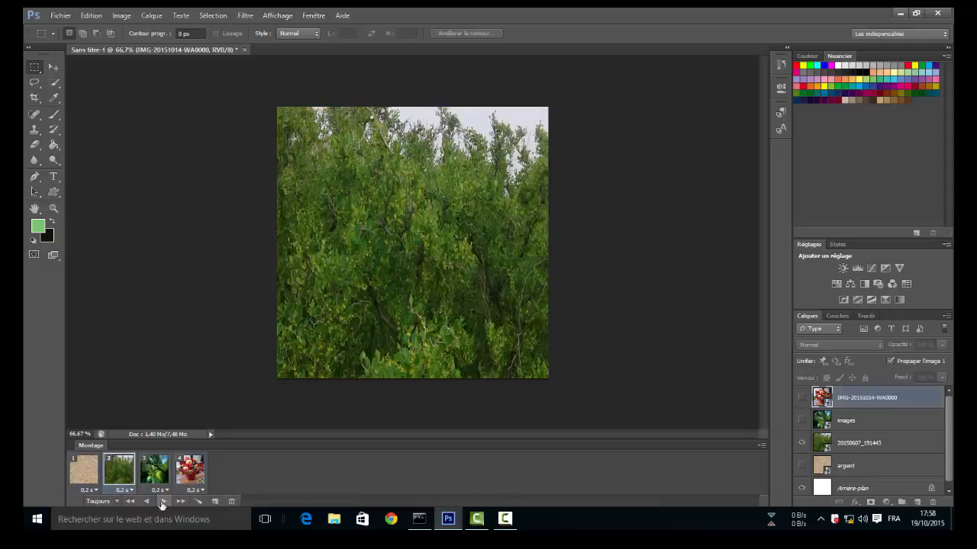
# - Select all four animation frames from the first to the last and set their delay to 0.5 second
pyautogui.click(95, 473)
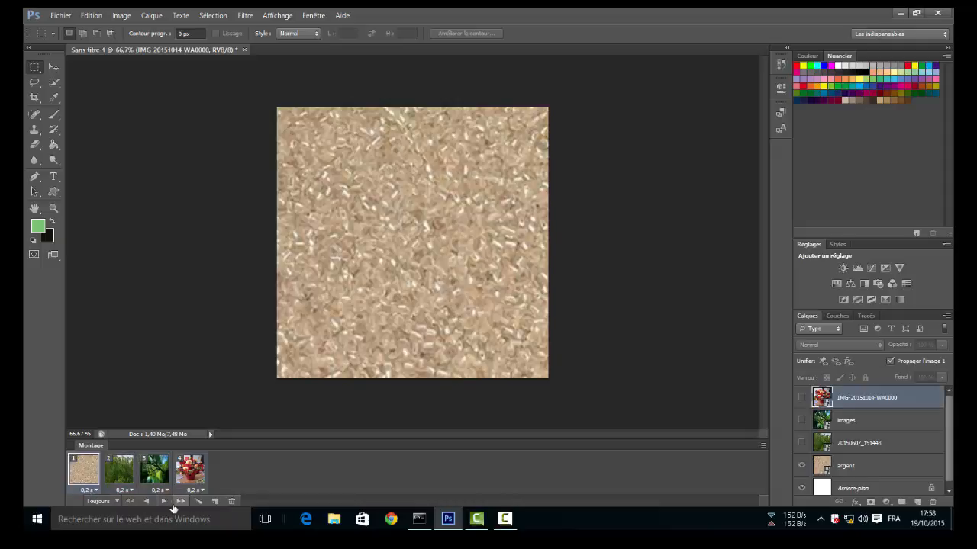
pyautogui.keyDown('shift'); pyautogui.click(192, 479); pyautogui.keyUp('shift')
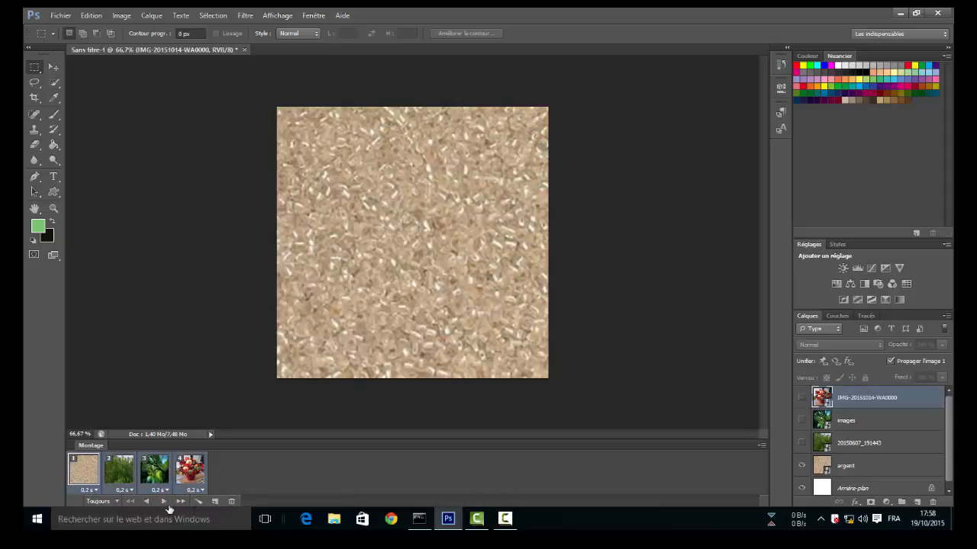
pyautogui.click(200, 491)
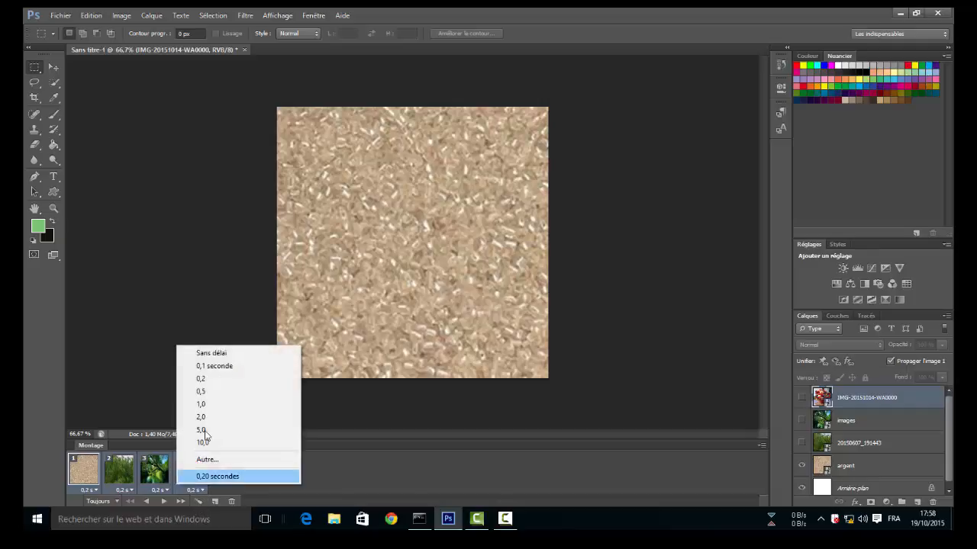
pyautogui.click(202, 392)
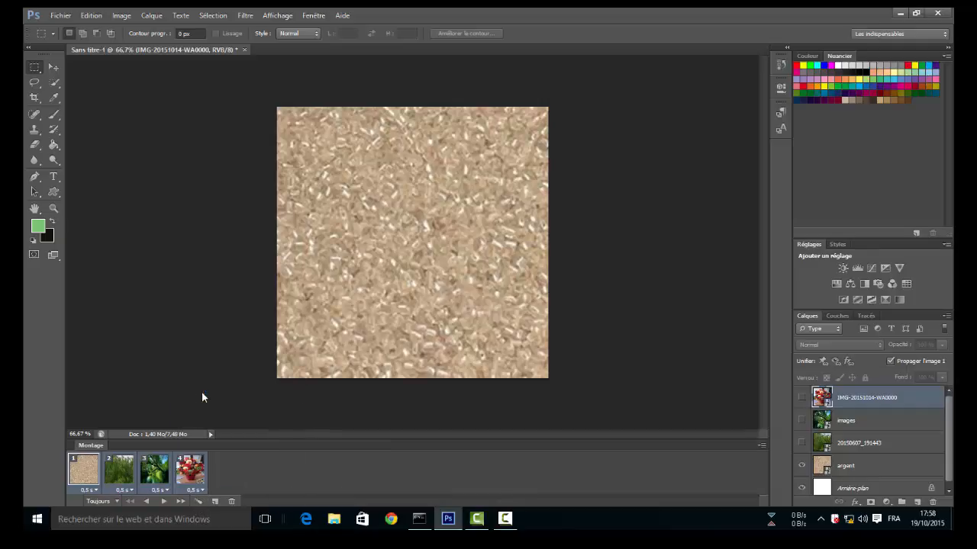
# - Play the animation to preview the 0.5 second frame timing and stop playback
pyautogui.click(164, 501)
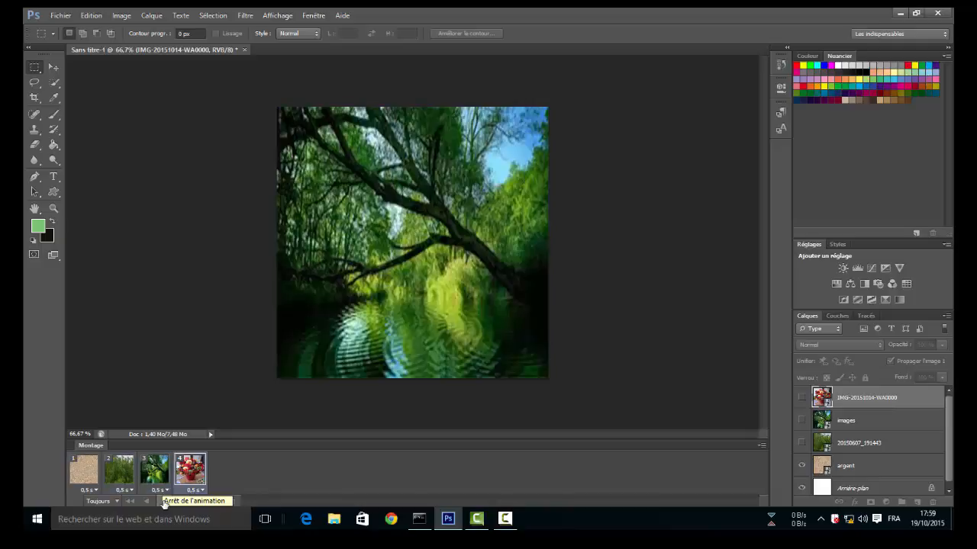
pyautogui.click(164, 501)
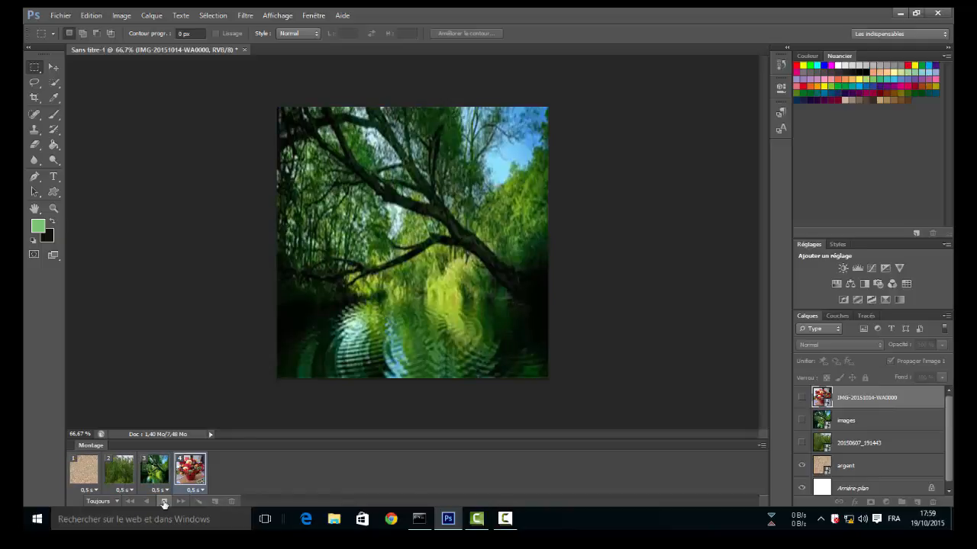
pyautogui.click(163, 502)
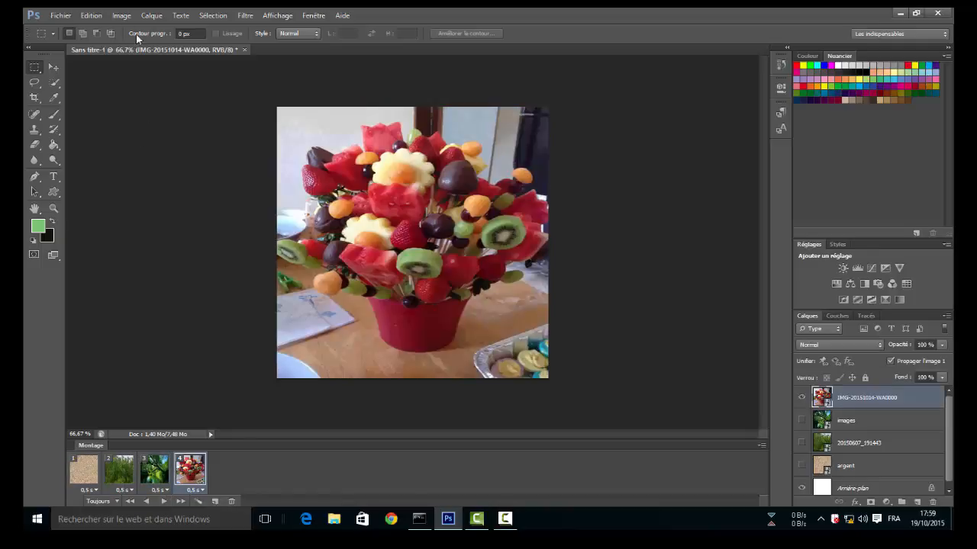
# - Start a Save for Web export with GIF as the format and the animation looping option set to Toujours
pyautogui.click(61, 16)
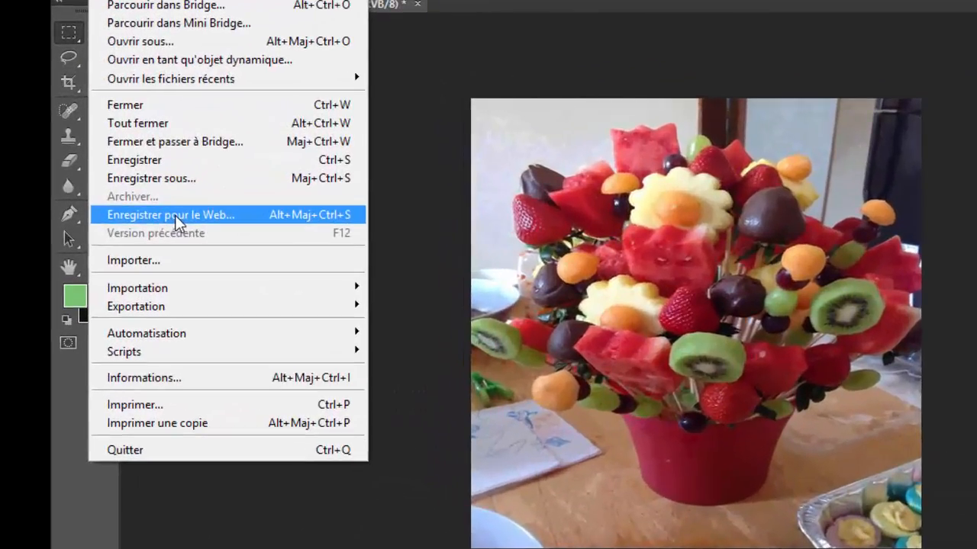
pyautogui.click(175, 216)
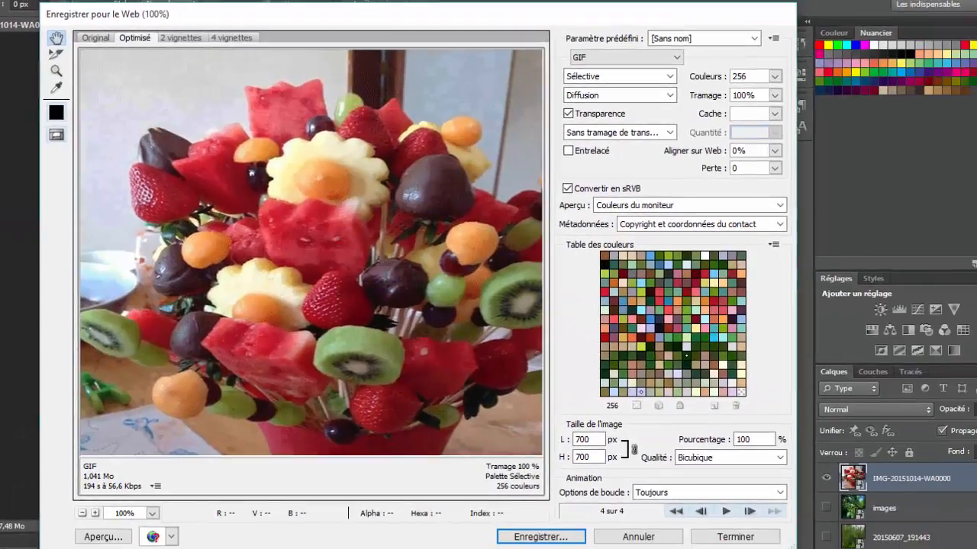
pyautogui.click(679, 58)
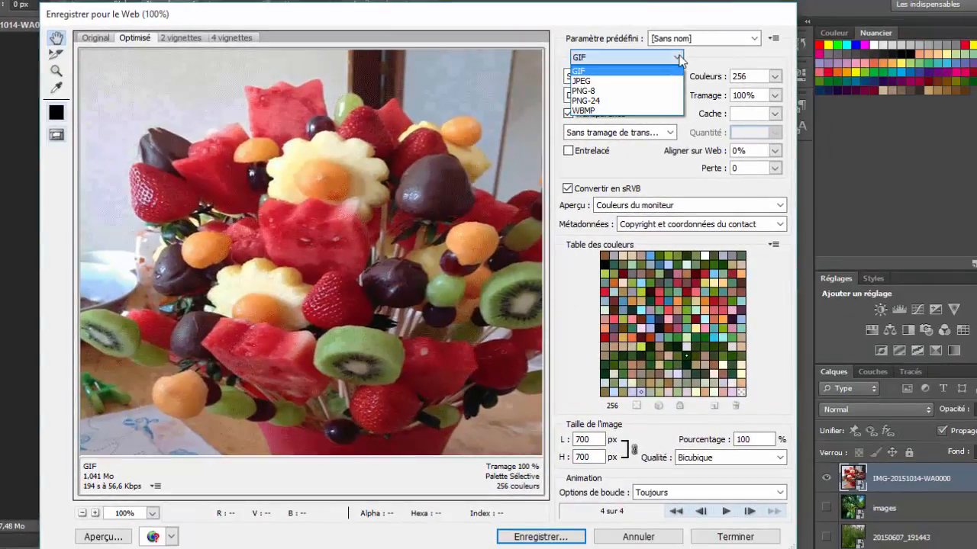
pyautogui.click(583, 63)
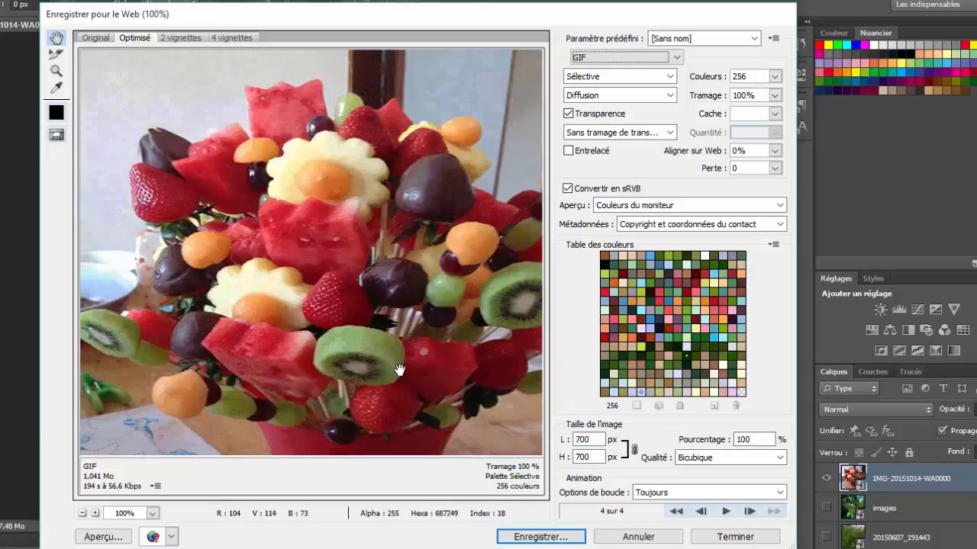
pyautogui.click(780, 494)
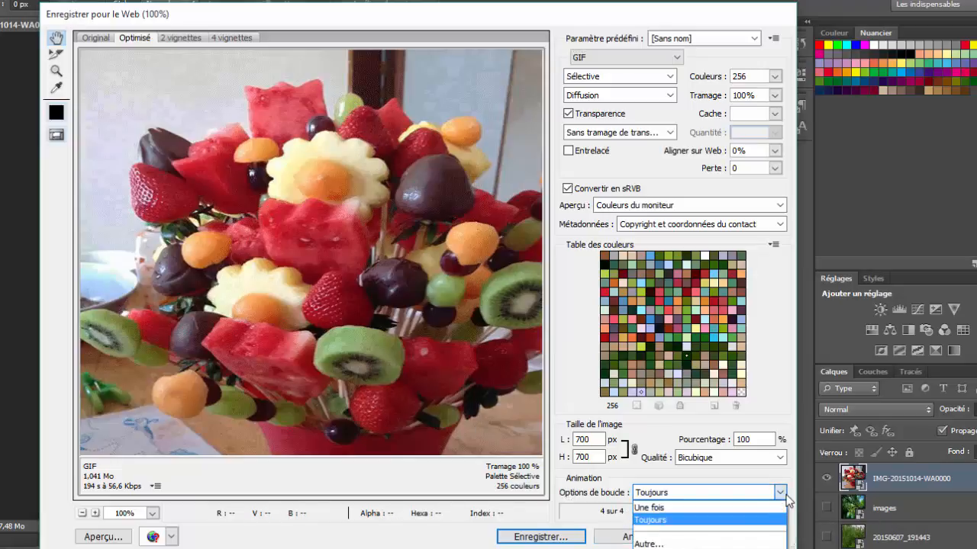
pyautogui.click(663, 522)
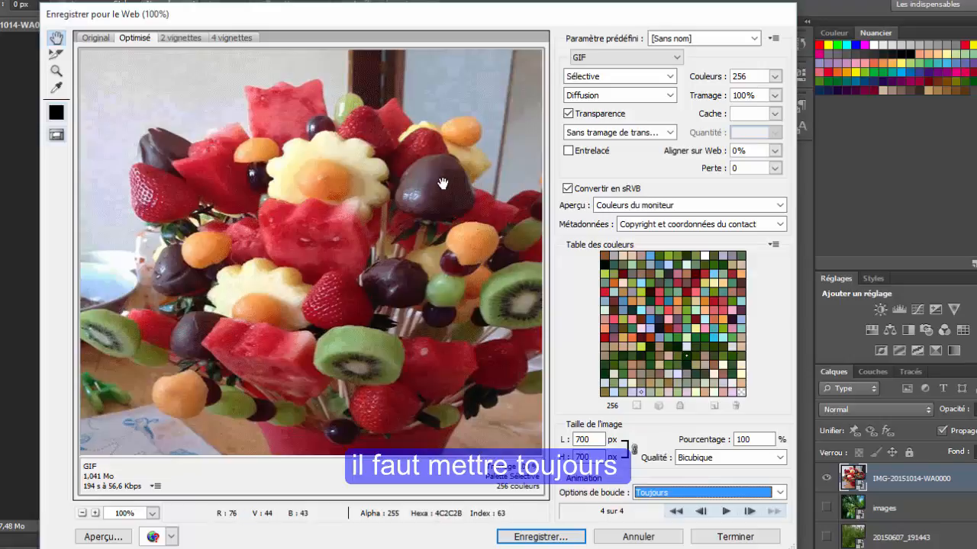
# - Save the optimised GIF under the name "fruit" on the desktop (Bureau)
pyautogui.click(541, 538)
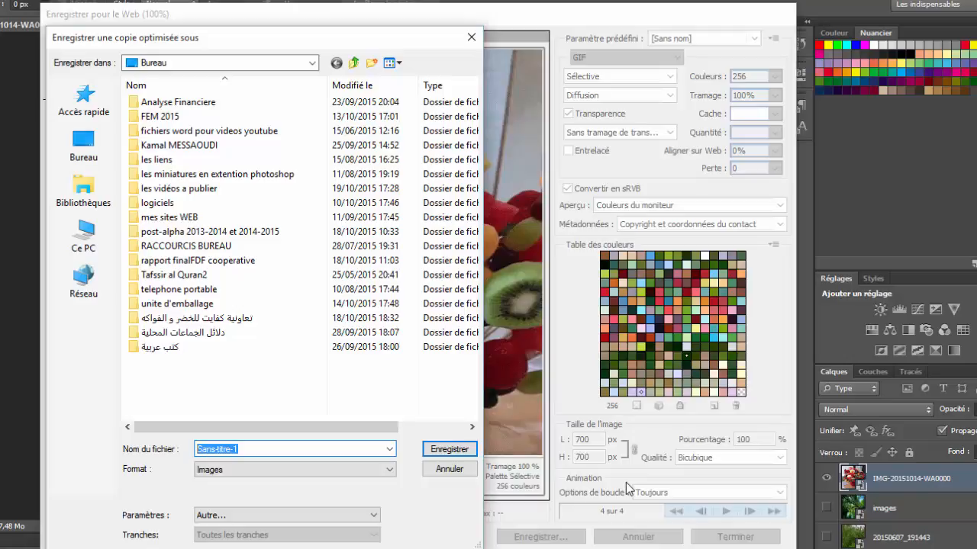
pyautogui.write('fruit')
pyautogui.click(77, 144)
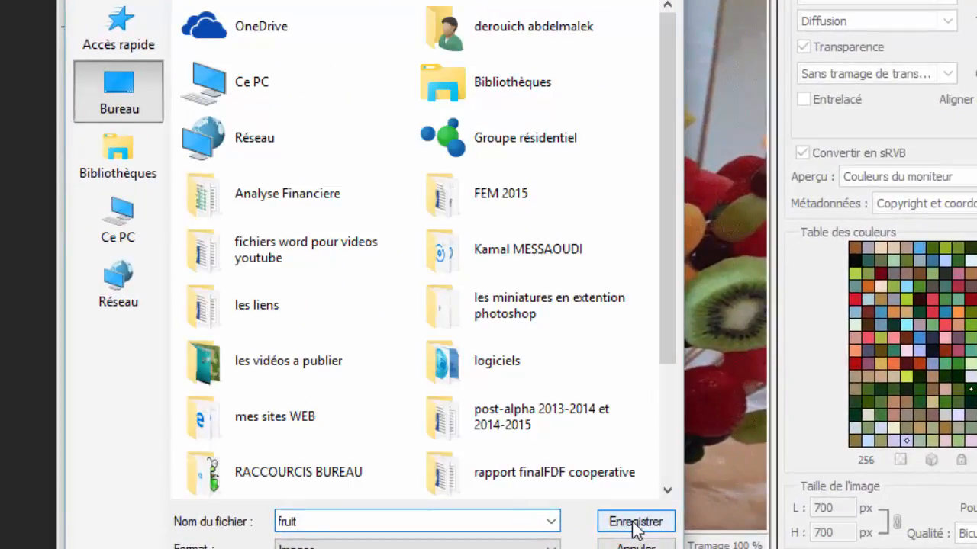
pyautogui.click(632, 525)
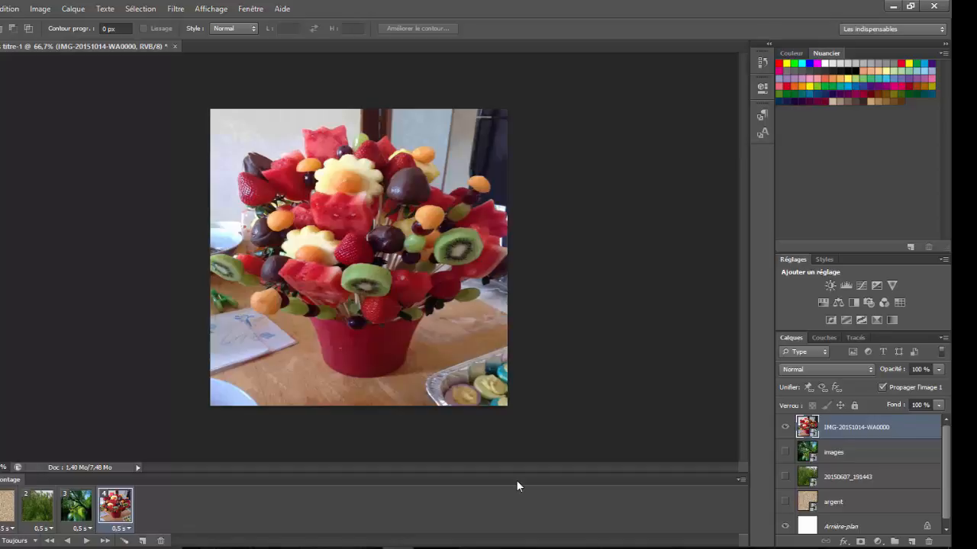
# - Minimise Photoshop, move the fruit GIF to a free spot on the desktop and open it with Internet Explorer
pyautogui.click(893, 7)
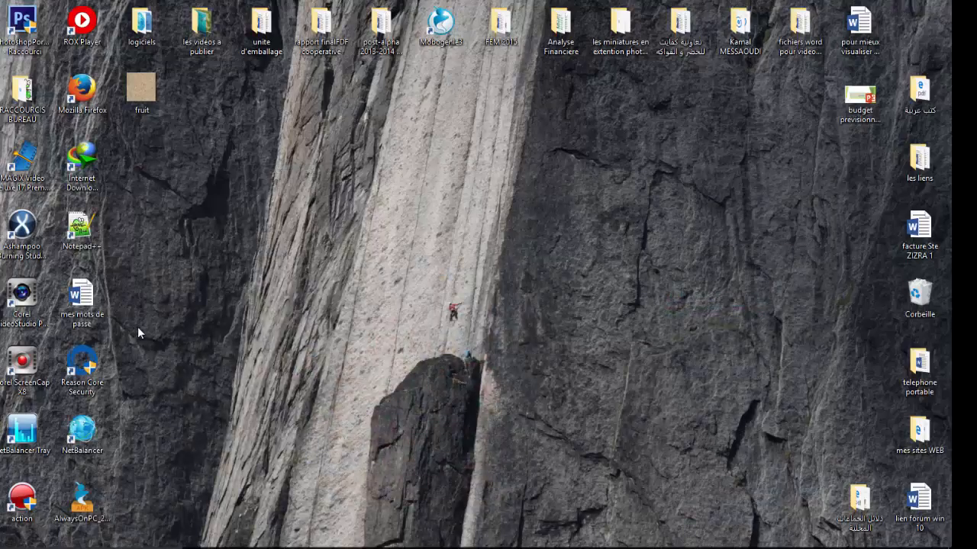
pyautogui.moveTo(144, 96); pyautogui.dragTo(262, 162)
pyautogui.rightClick(257, 163)
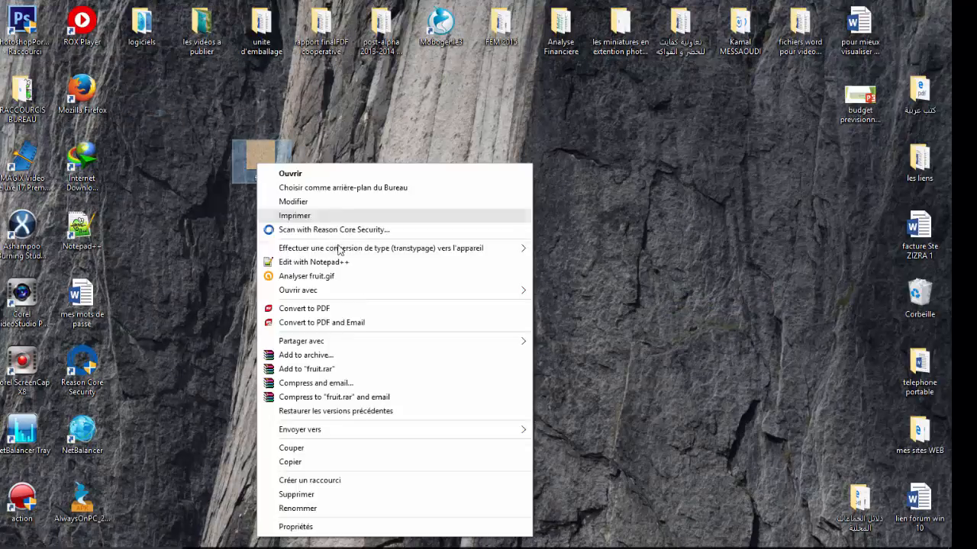
pyautogui.moveTo(310, 289)
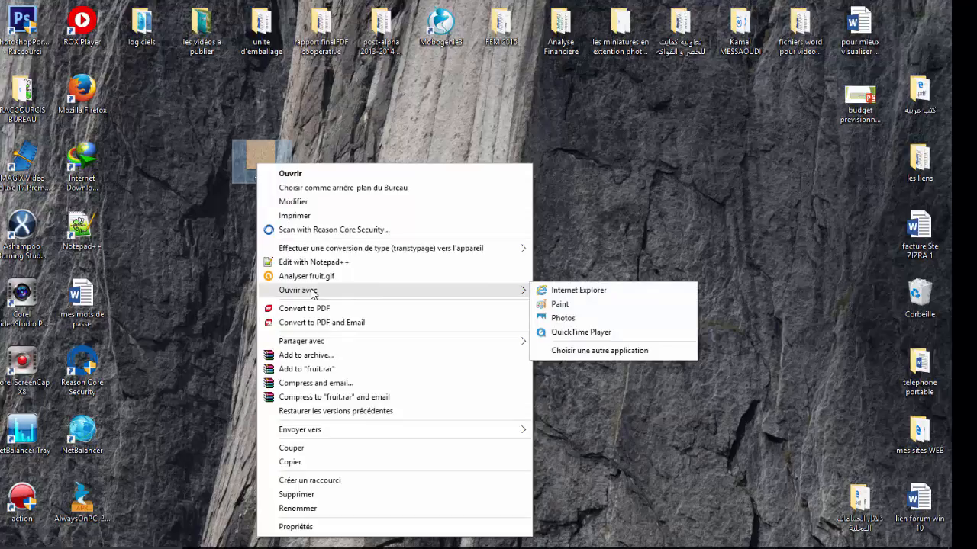
pyautogui.click(585, 291)
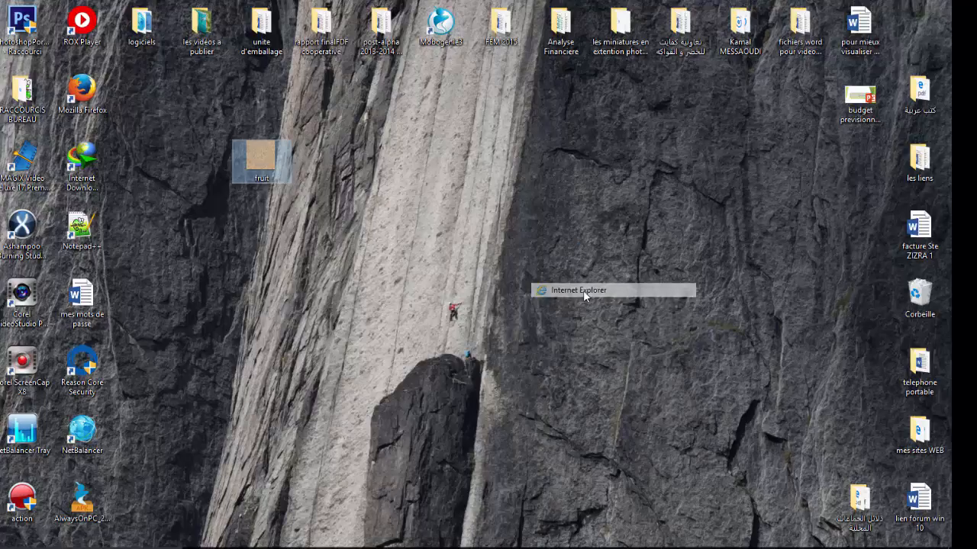